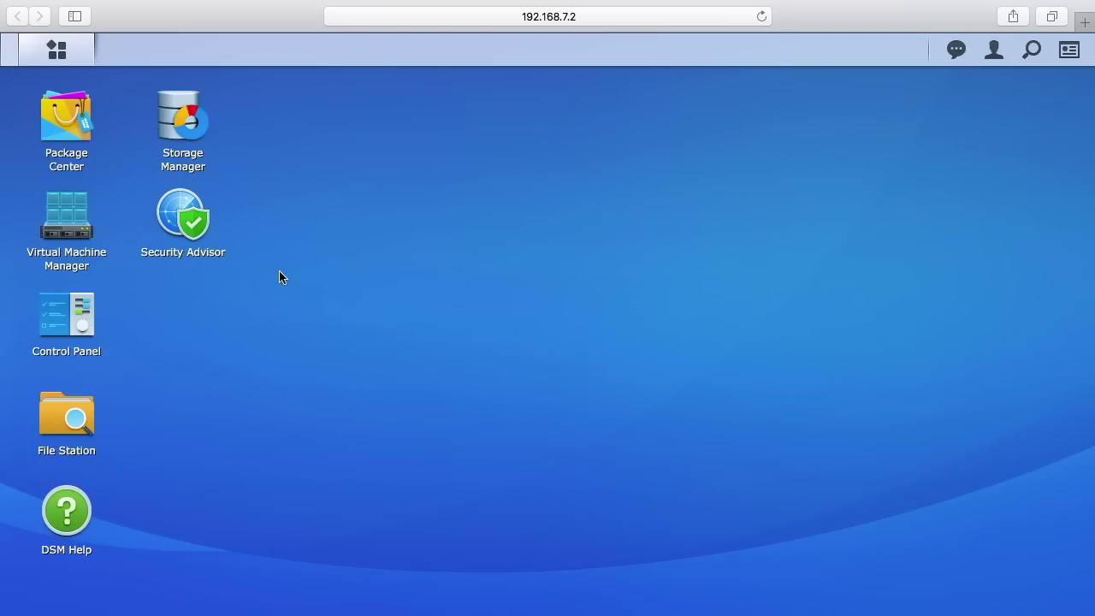
- Open Storage Manager's SSD Cache page, which shows no available SSDs, and maximize the window
{"action": "left_click", "coordinate": [182, 126]}
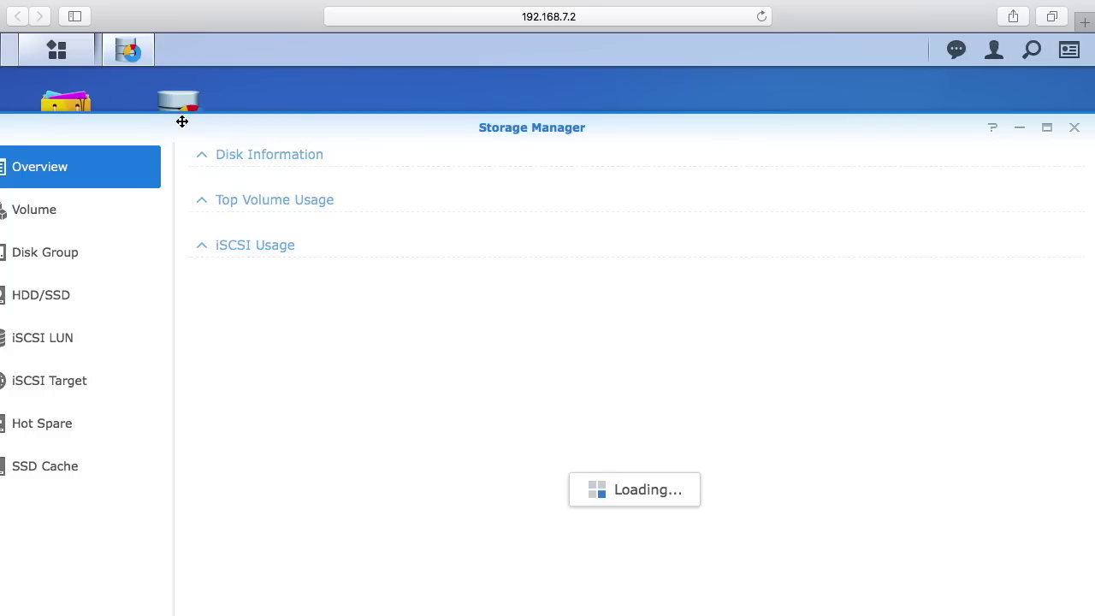
{"action": "left_click", "coordinate": [35, 470]}
{"action": "left_click", "coordinate": [1046, 127]}
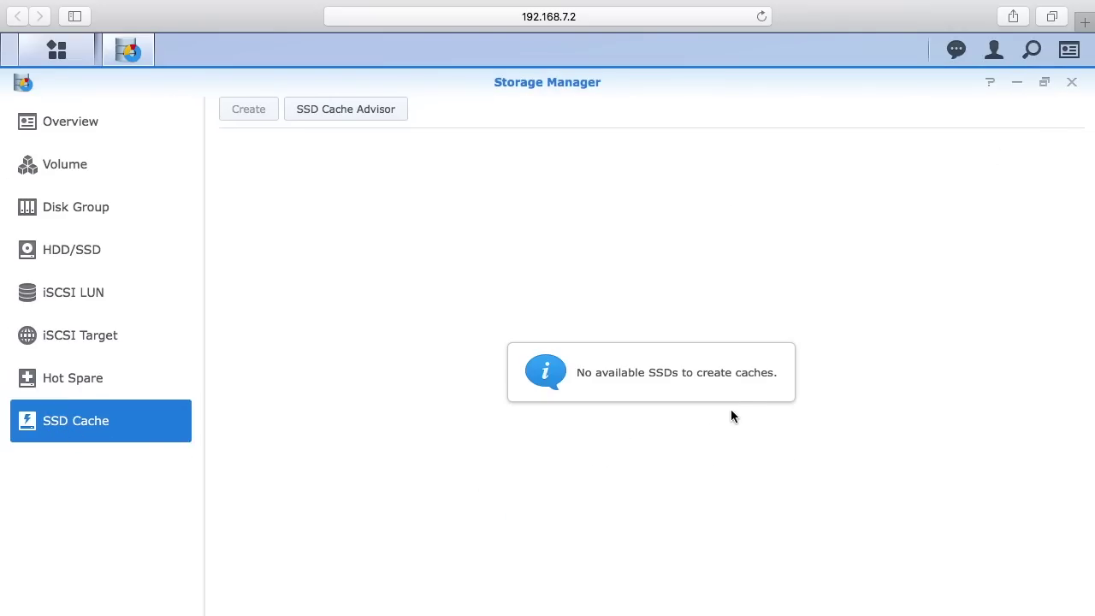
- Run the SSD Cache Advisor on Volume 1 and recalculate its statistics, showing 139 MB of hot data
{"action": "left_click", "coordinate": [346, 111]}
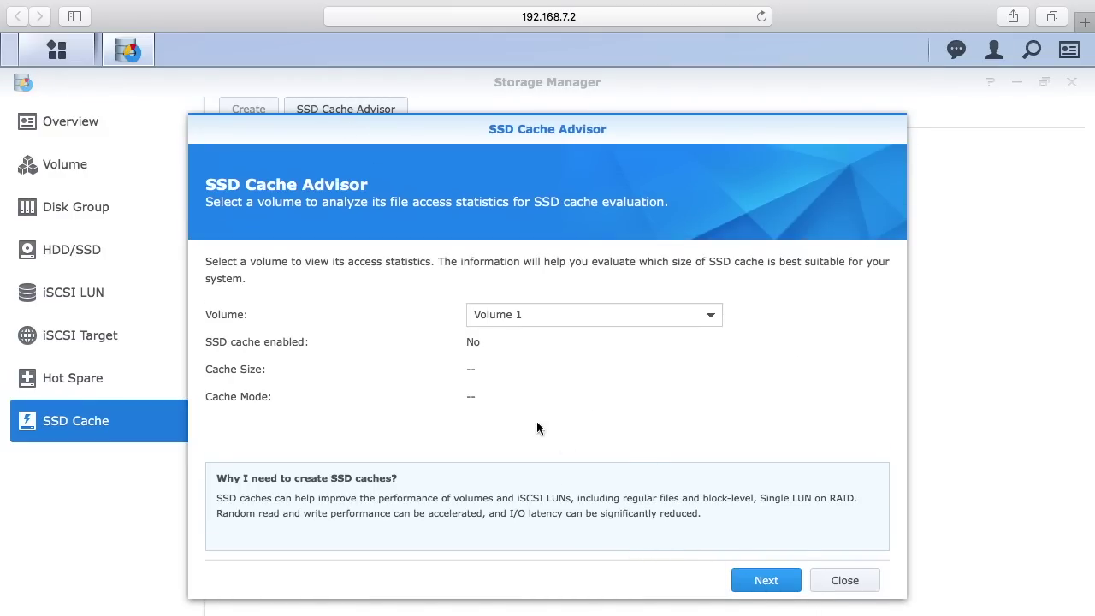
{"action": "left_click", "coordinate": [767, 581]}
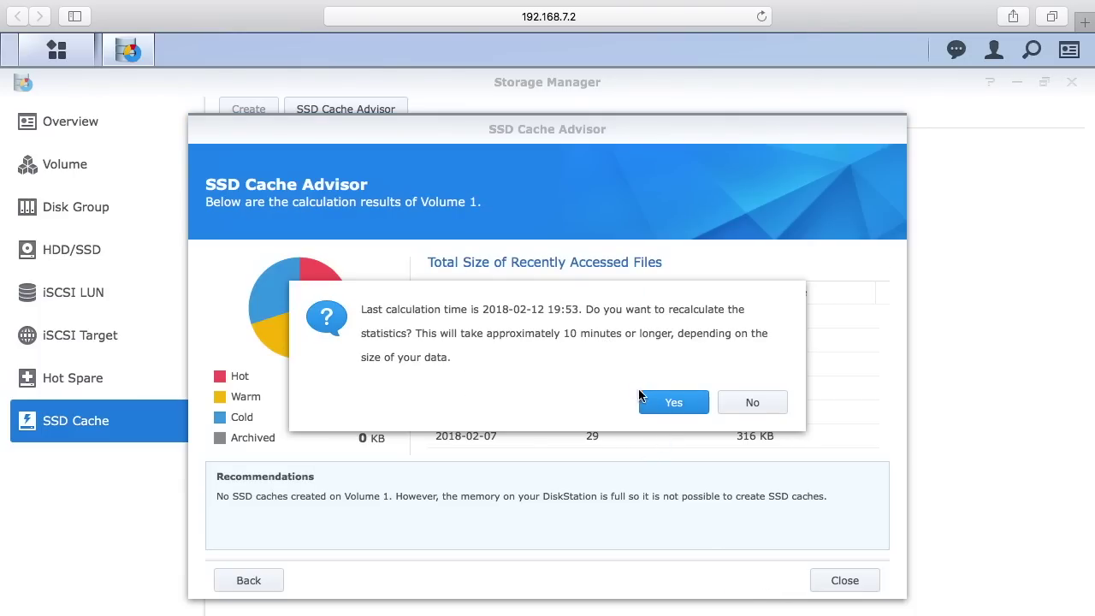
{"action": "left_click", "coordinate": [665, 400]}
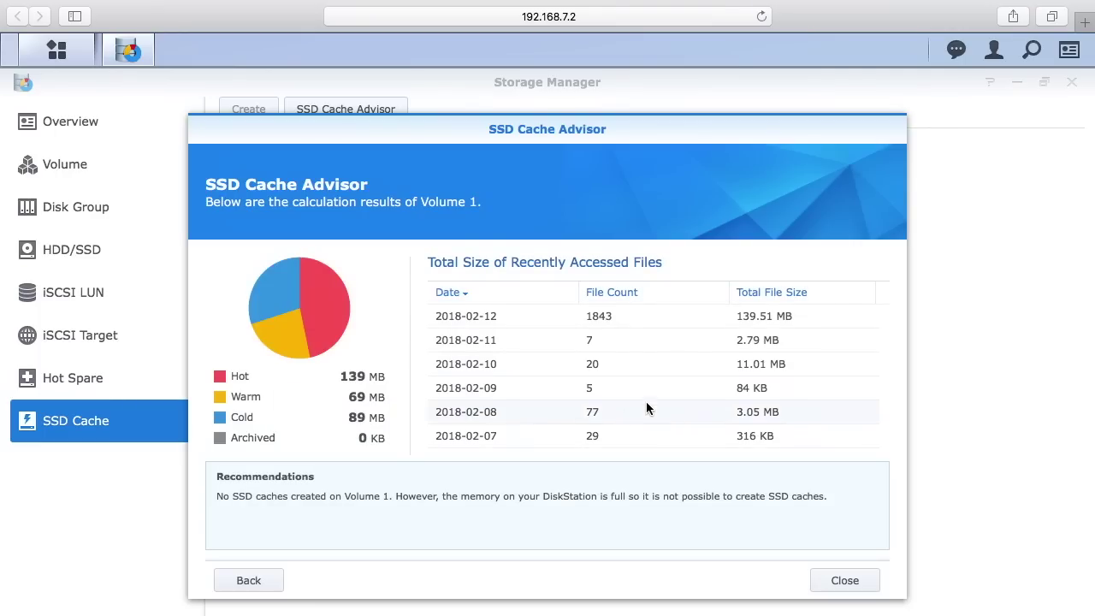
{"action": "left_click", "coordinate": [217, 496]}
{"action": "left_click_drag", "start_coordinate": [643, 127], "coordinate": [638, 92]}
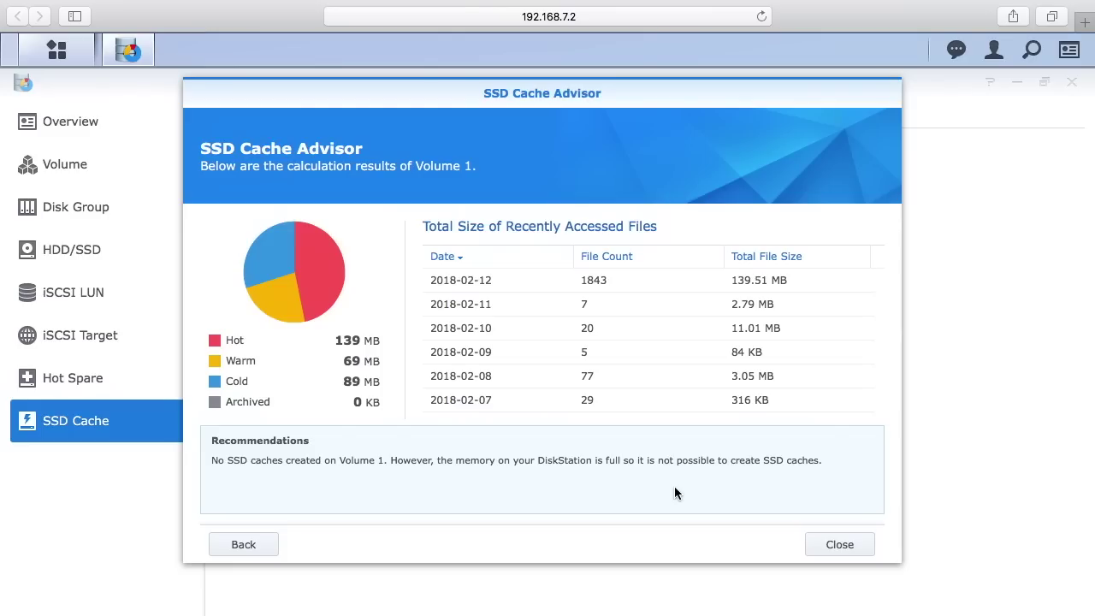
- Close the advisor and Storage Manager, then shut down the DiskStation
{"action": "left_click", "coordinate": [850, 545]}
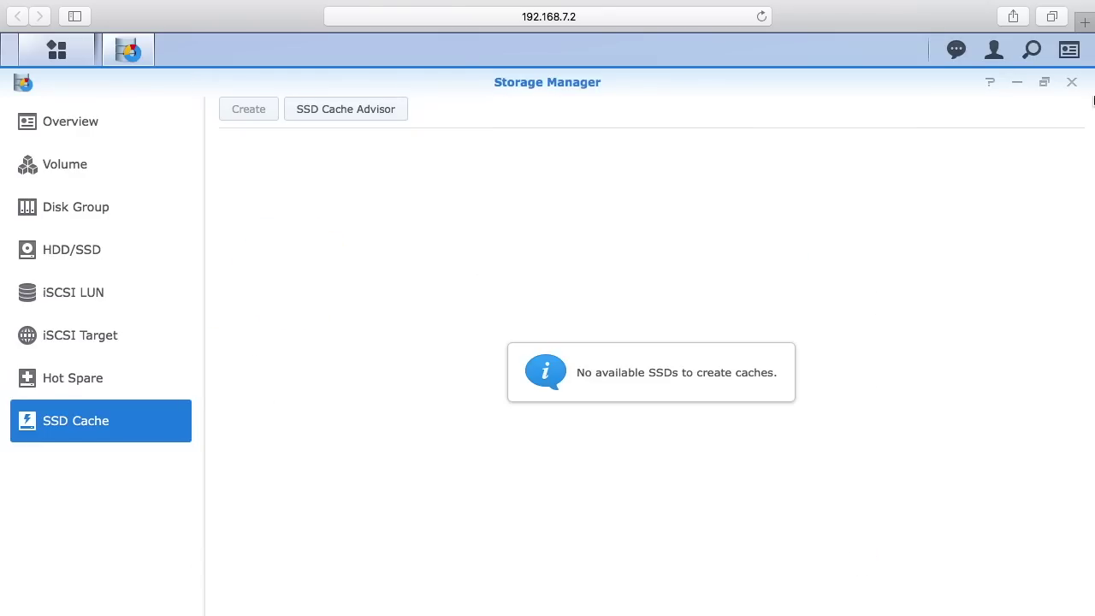
{"action": "left_click", "coordinate": [1071, 82]}
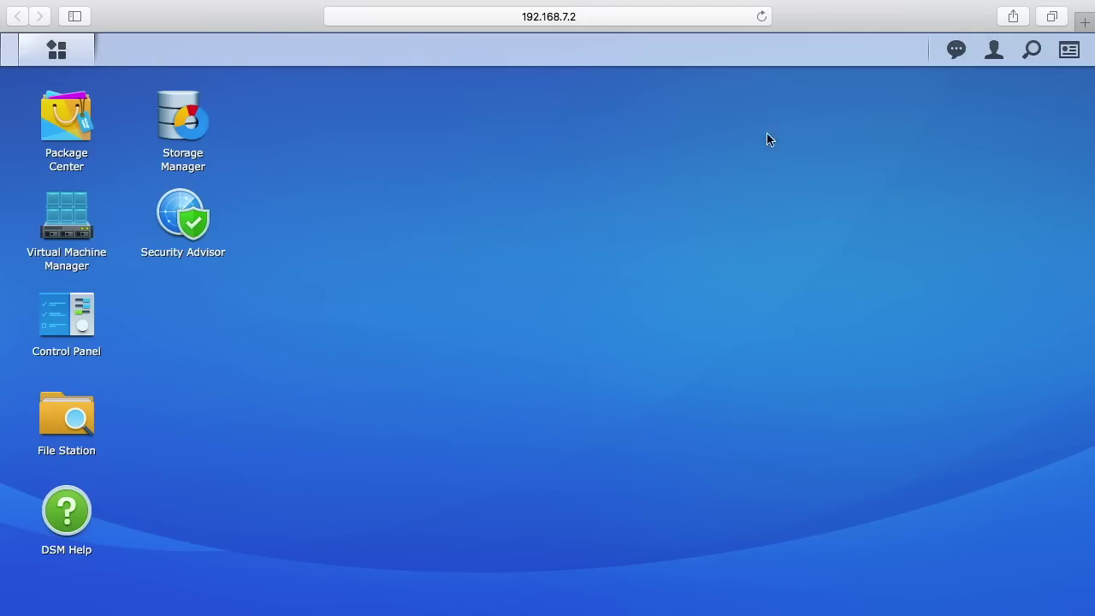
{"action": "left_click", "coordinate": [994, 51]}
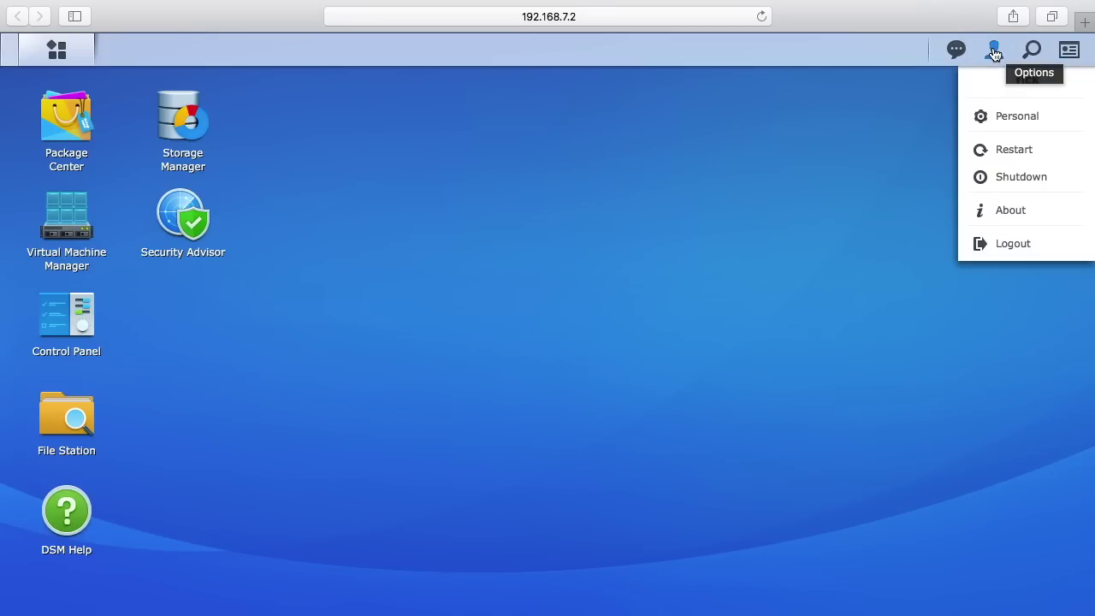
{"action": "left_click", "coordinate": [1016, 178]}
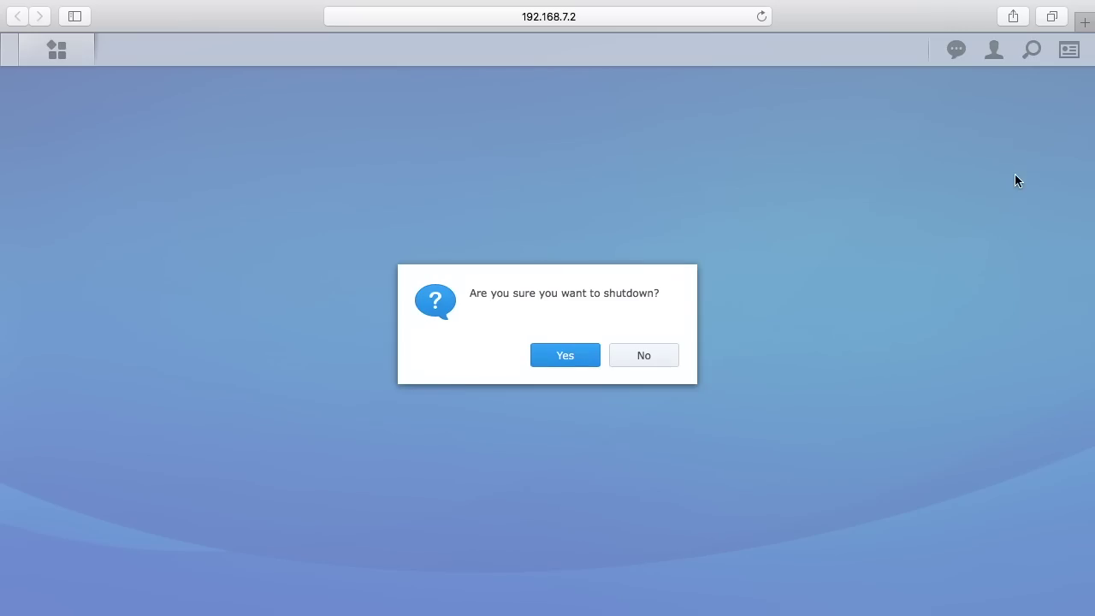
{"action": "left_click", "coordinate": [571, 361]}
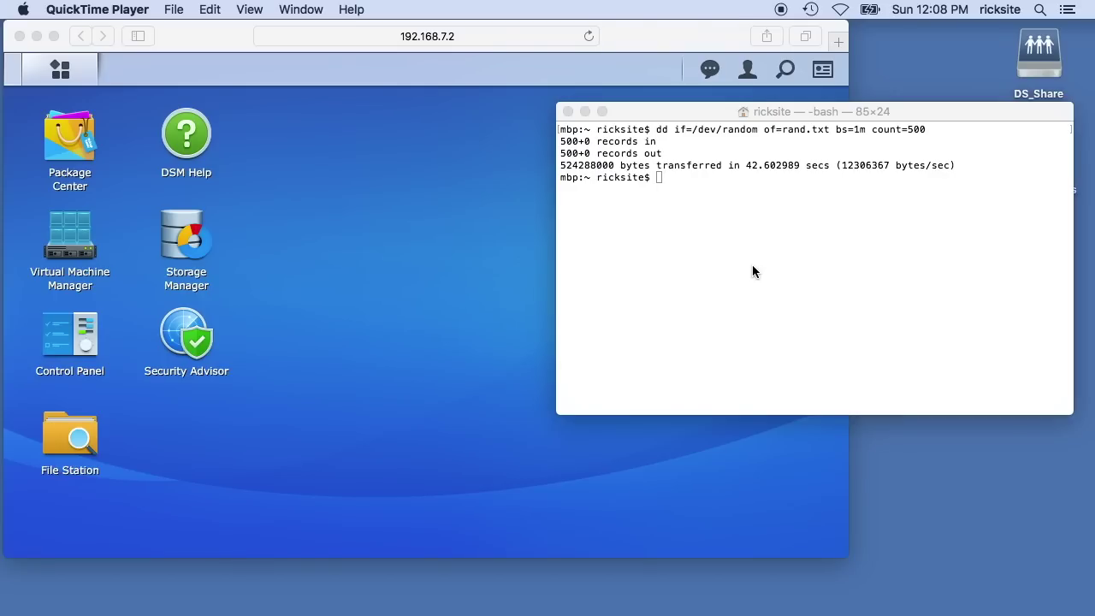
- Time a copy of rand.txt to the DS_Share volume with 'time cp rand.txt /Volumes/DS_Share/'
{"action": "left_click", "coordinate": [783, 134]}
{"action": "left_click_drag", "start_coordinate": [661, 129], "coordinate": [925, 129]}
{"action": "left_click", "coordinate": [808, 198]}
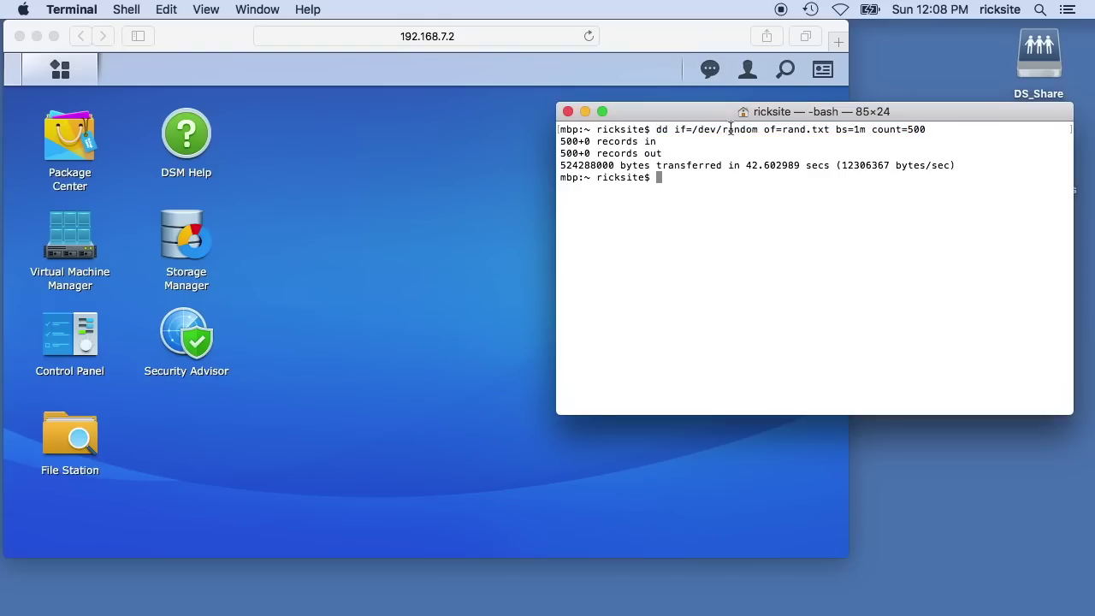
{"action": "type", "text": "time cp ra"}
{"action": "key", "text": "Tab"}
{"action": "left_click_drag", "start_coordinate": [1038, 61], "coordinate": [925, 238]}
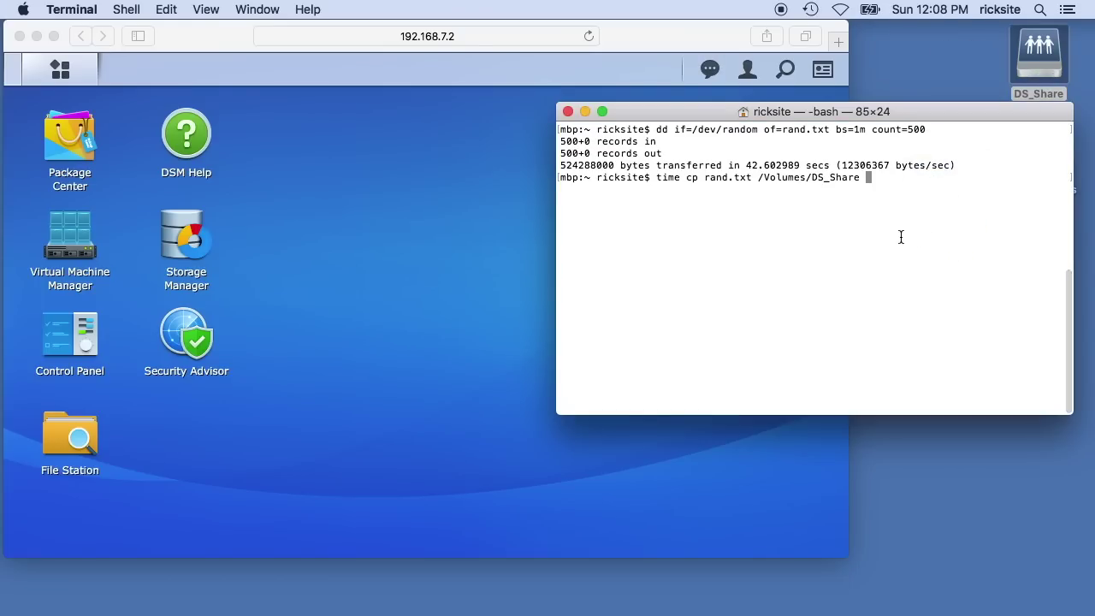
{"action": "key", "text": "BackSpace"}
{"action": "type", "text": "/"}
{"action": "key", "text": "Return"}
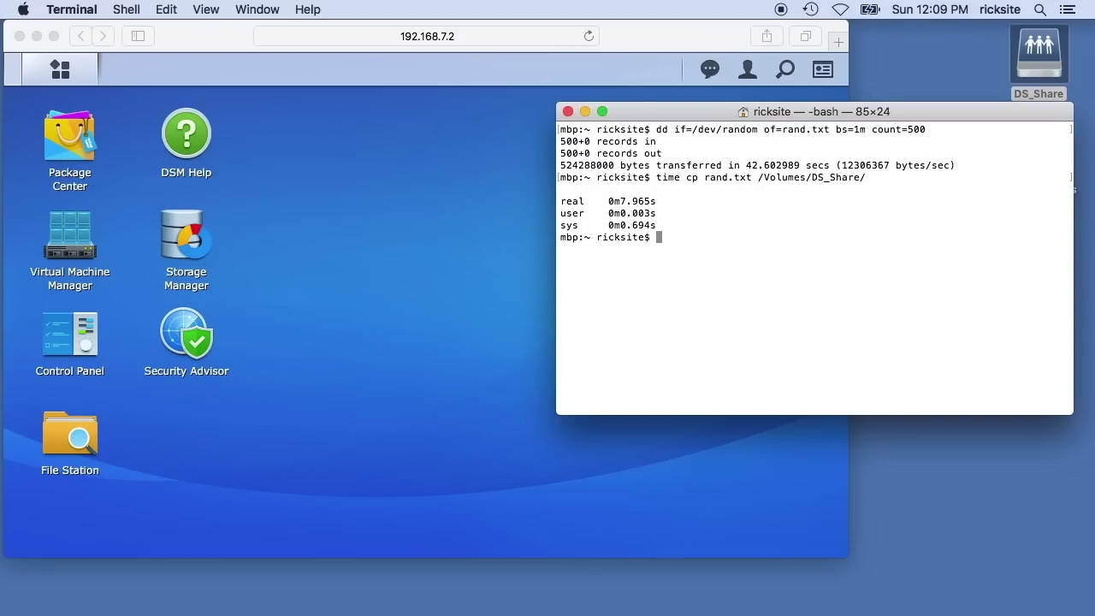
- Rerun the timed copy to DS_Share three more times, each about 8 seconds
{"action": "key", "text": "Up"}
{"action": "key", "text": "Return"}
{"action": "key", "text": "Up"}
{"action": "key", "text": "Return"}
{"action": "key", "text": "Up"}
{"action": "key", "text": "Return"}
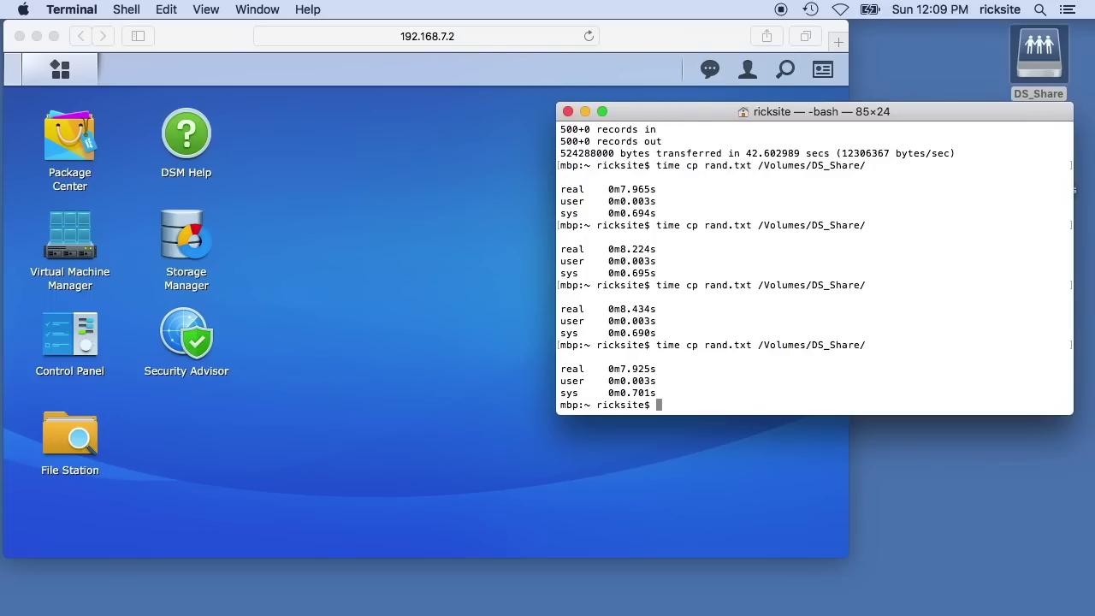
- In a new tab, time copying rand.txt from DS_Share back as rand2.txt
{"action": "key", "text": "super+t"}
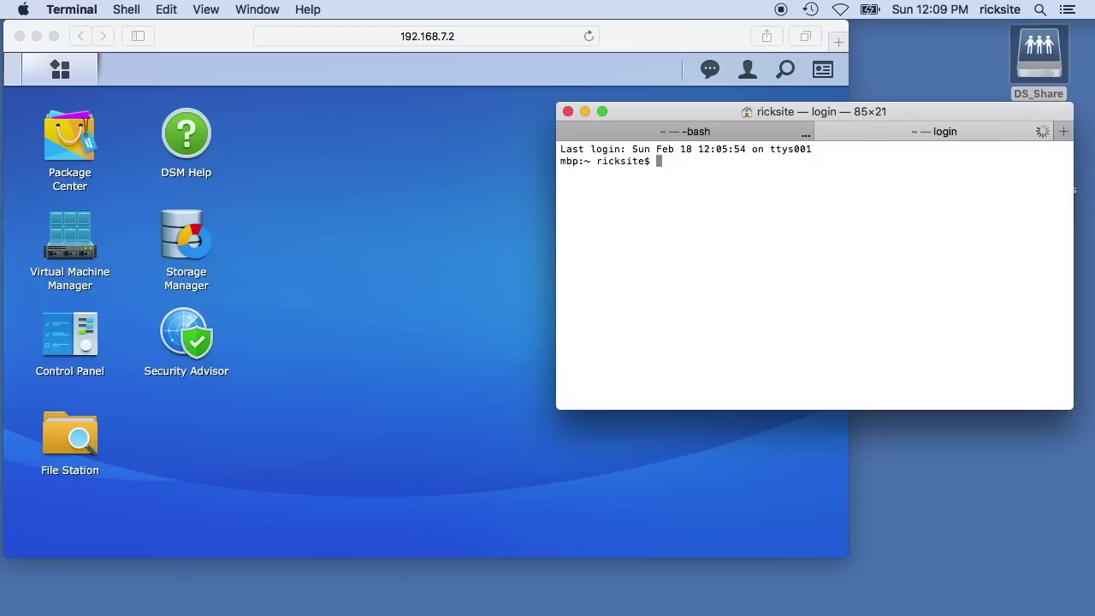
{"action": "type", "text": "time cp"}
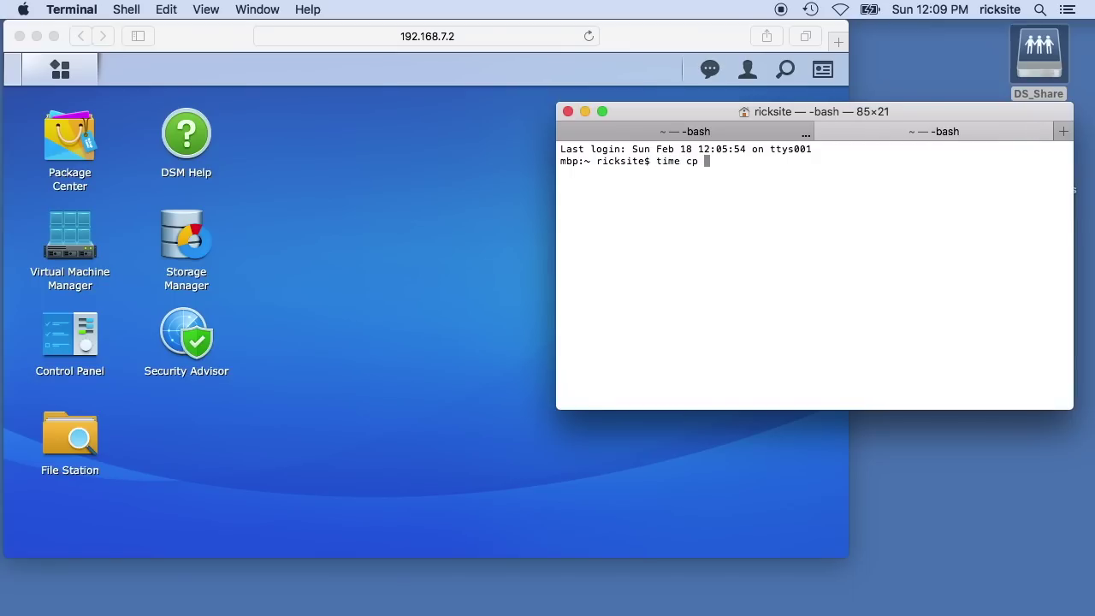
{"action": "left_click_drag", "start_coordinate": [1040, 52], "coordinate": [872, 256]}
{"action": "key", "text": "BackSpace"}
{"action": "type", "text": "/Volumes/DS_Share/"}
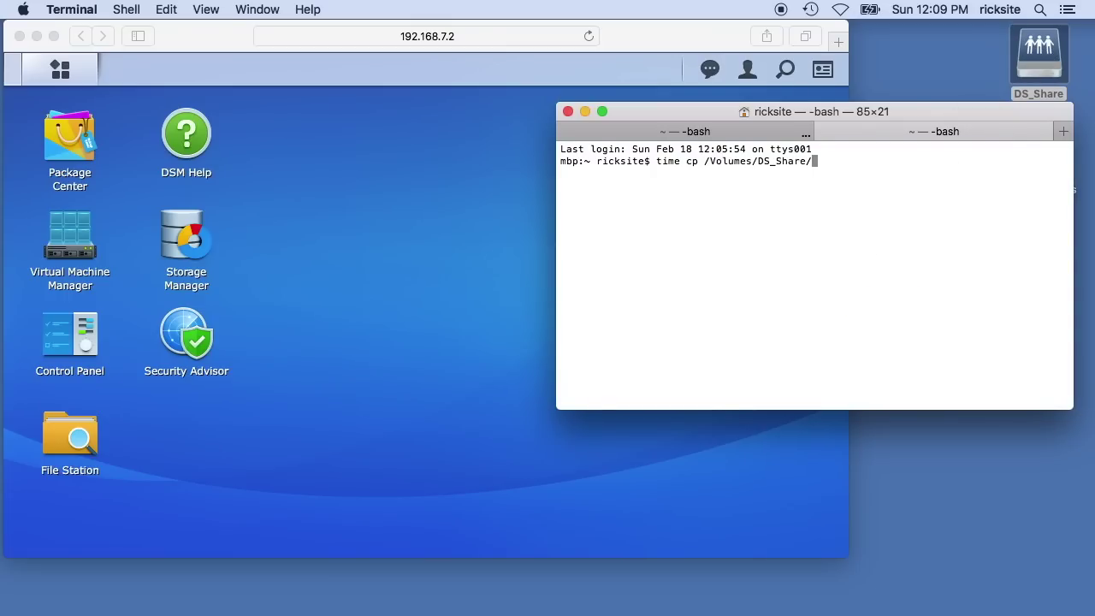
{"action": "type", "text": "rand.txt rand2.txt"}
{"action": "key", "text": "Return"}
- Rerun the copy back twice more (about 7.3–7.5 s) and move Terminal to the left
{"action": "key", "text": "Up"}
{"action": "key", "text": "Return"}
{"action": "key", "text": "Up"}
{"action": "key", "text": "Return"}
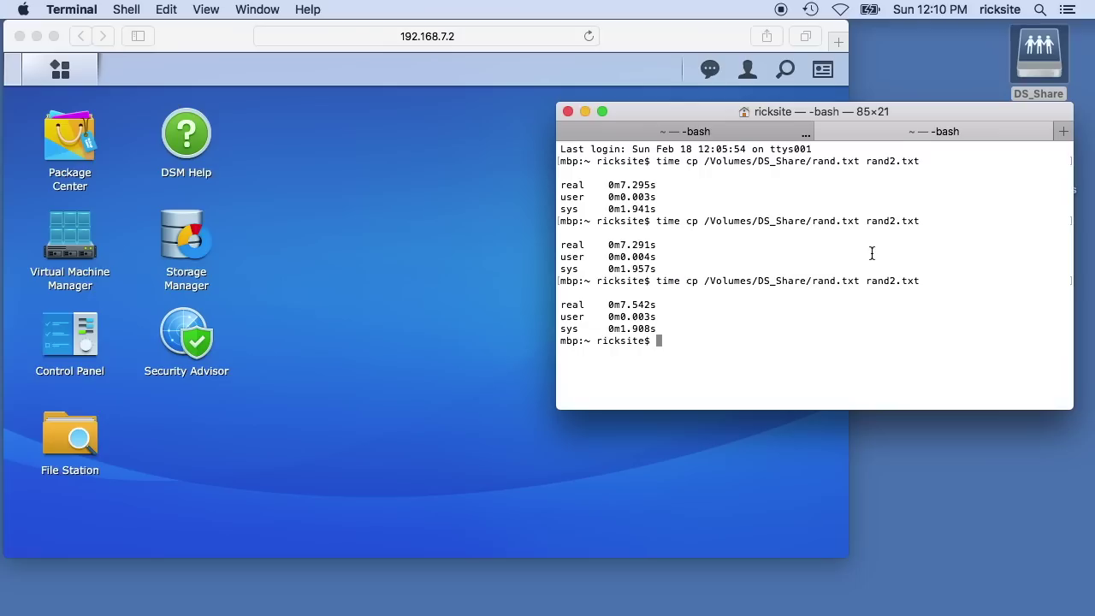
{"action": "left_click", "coordinate": [873, 115]}
{"action": "left_click_drag", "start_coordinate": [872, 114], "coordinate": [330, 144]}
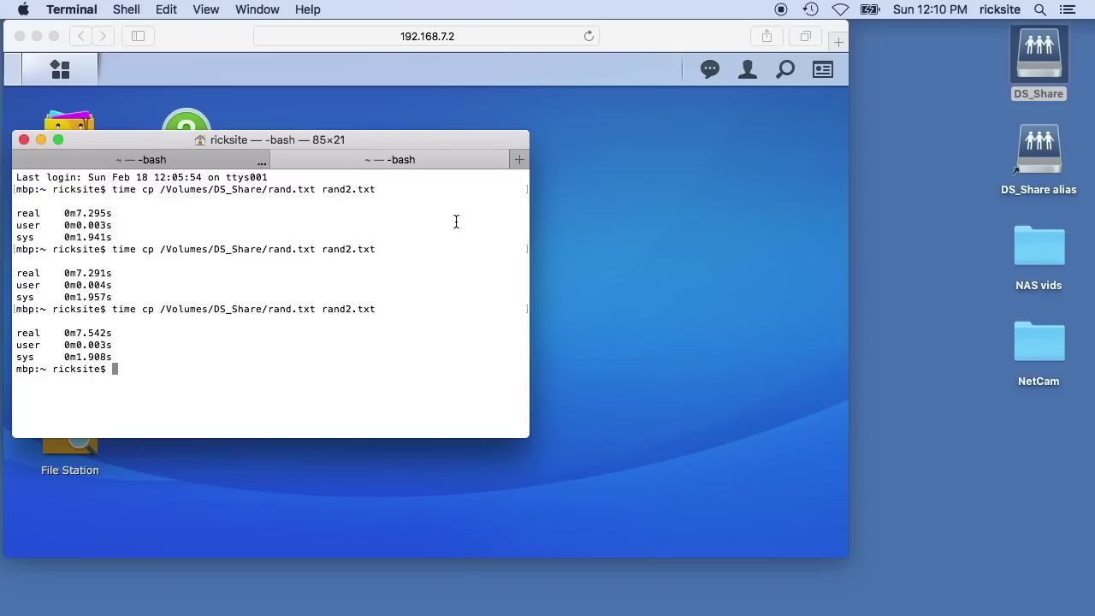
- Bring the DSM browser to full screen and reopen Storage Manager from the desktop
{"action": "left_click", "coordinate": [621, 35]}
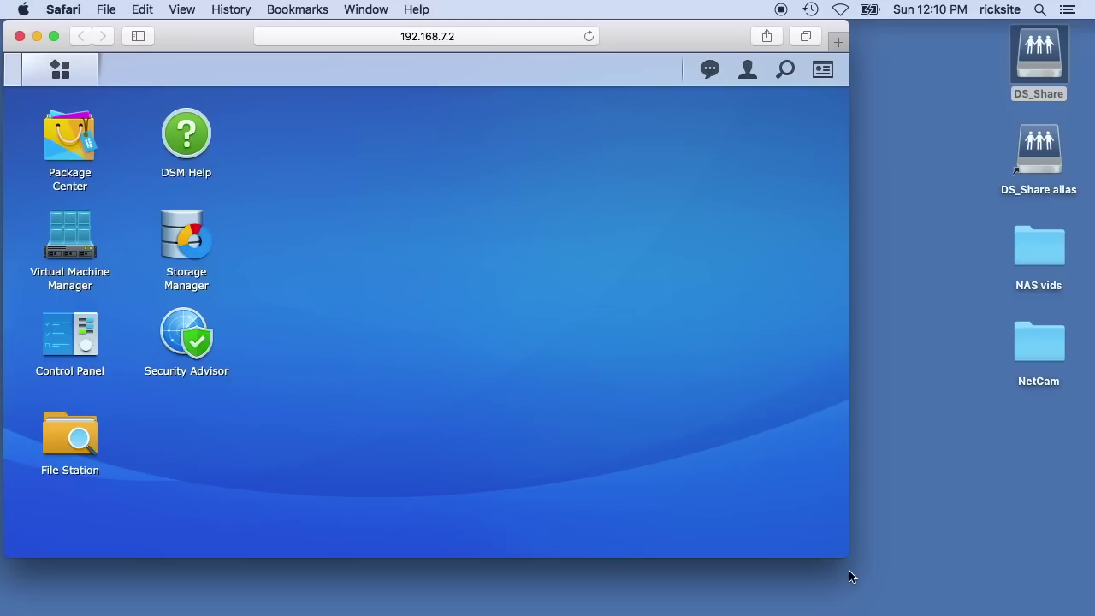
{"action": "left_click_drag", "start_coordinate": [848, 557], "coordinate": [1078, 604]}
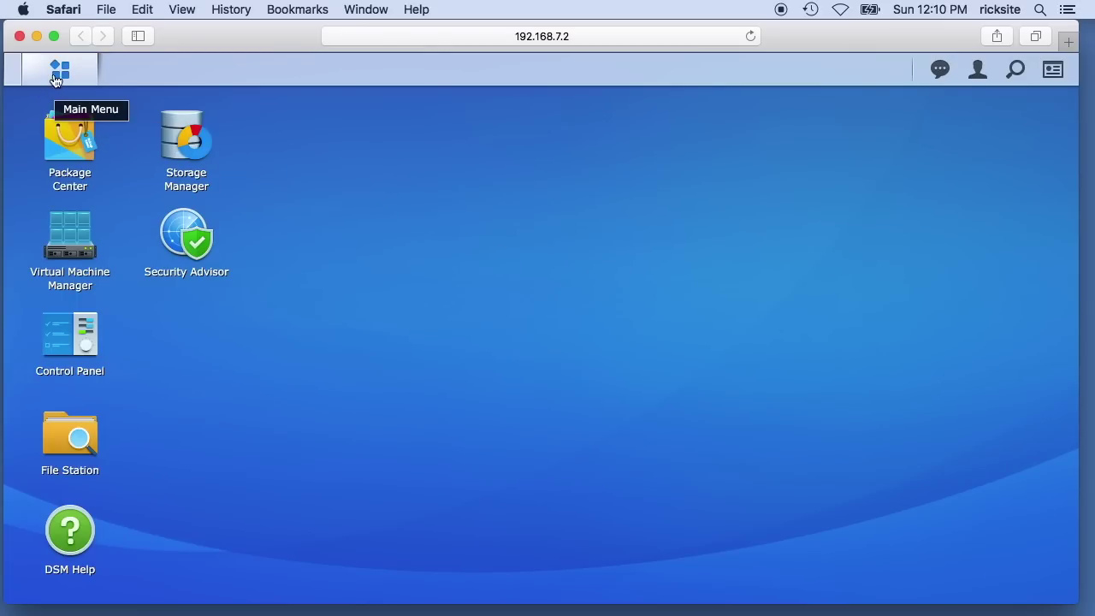
{"action": "left_click", "coordinate": [82, 83]}
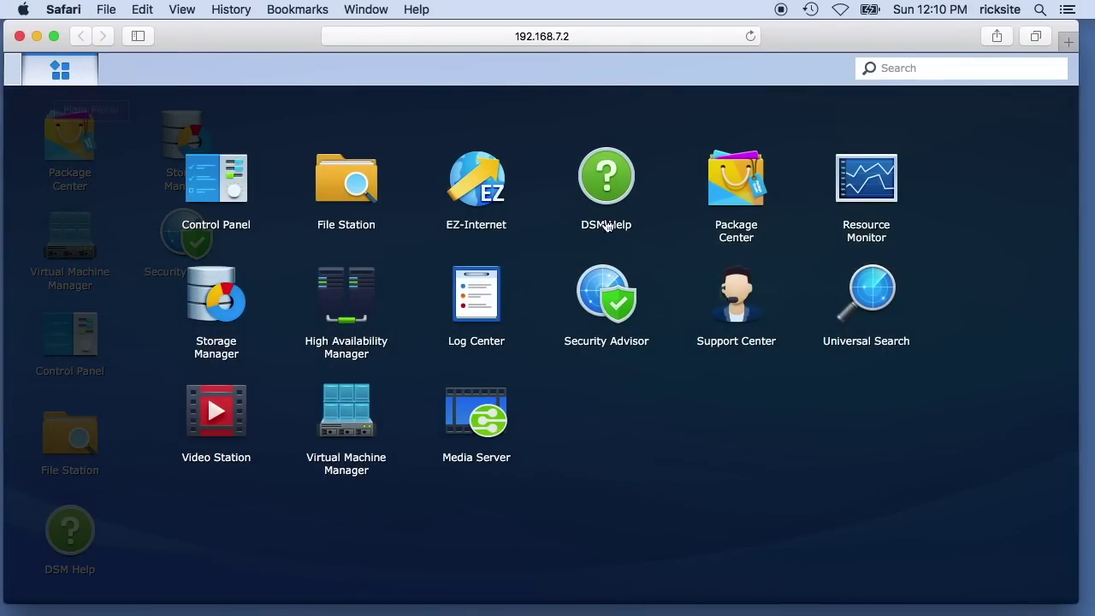
{"action": "left_click", "coordinate": [55, 77]}
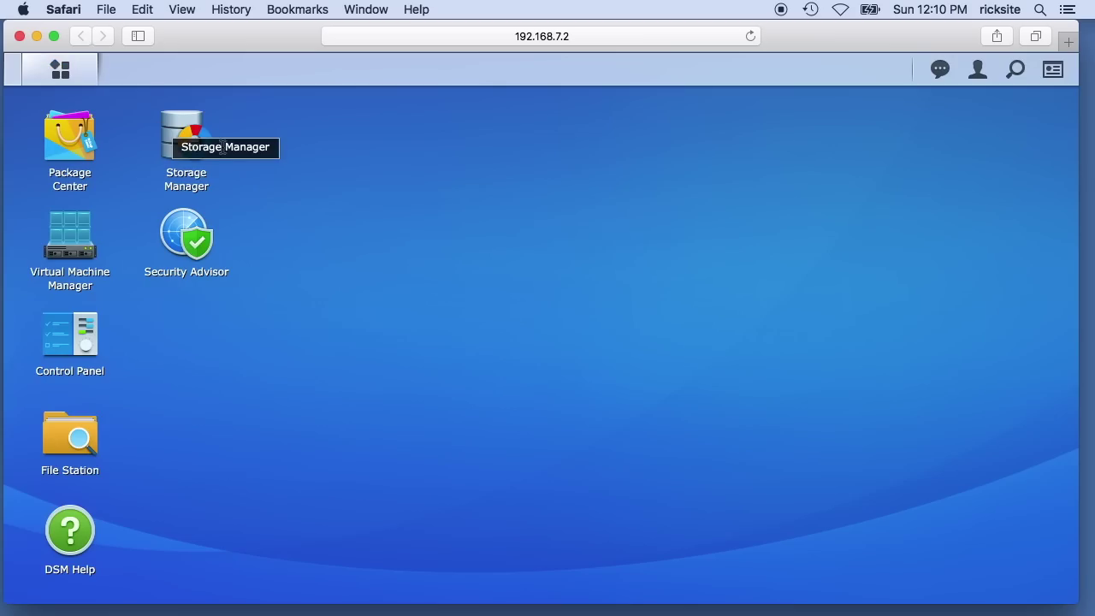
{"action": "double_click", "coordinate": [180, 154]}
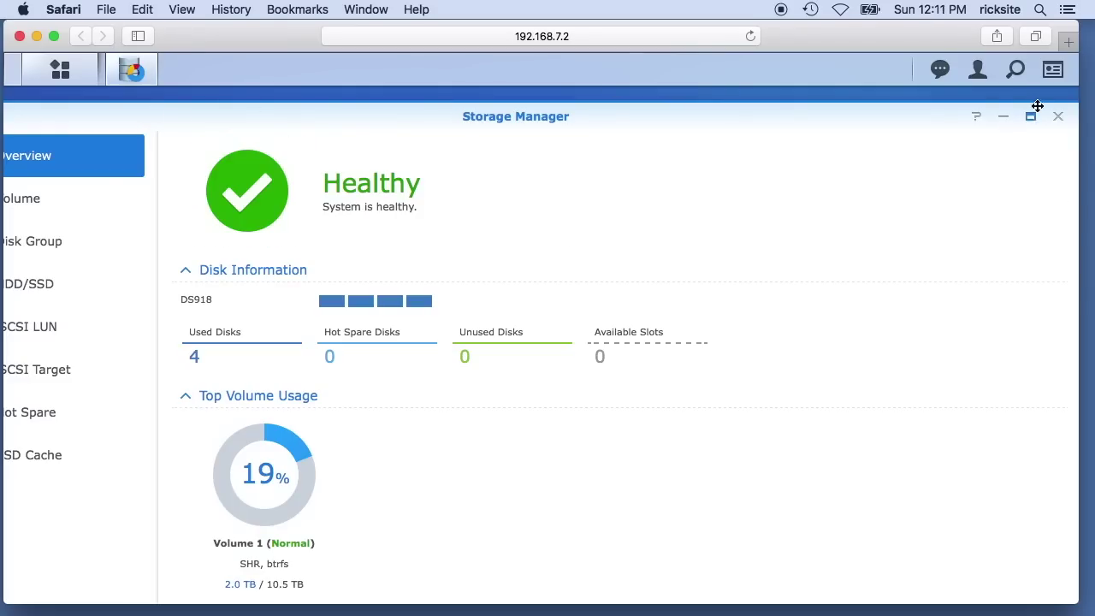
- Start a new SSD cache in read-write mode from the SSD Cache section
{"action": "left_click", "coordinate": [1030, 117]}
{"action": "left_click", "coordinate": [77, 444]}
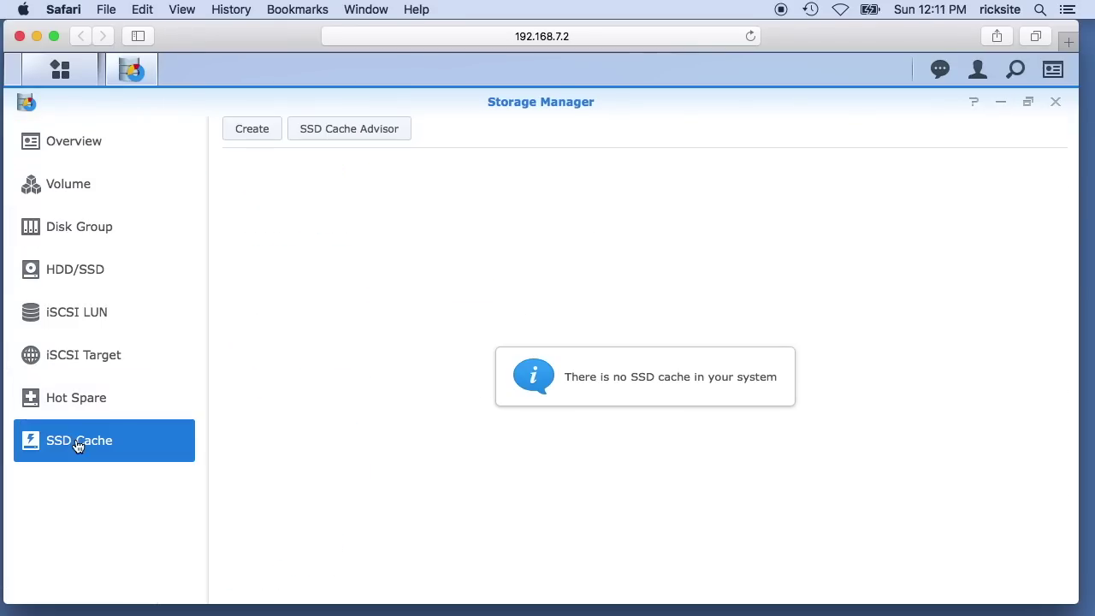
{"action": "left_click", "coordinate": [259, 137]}
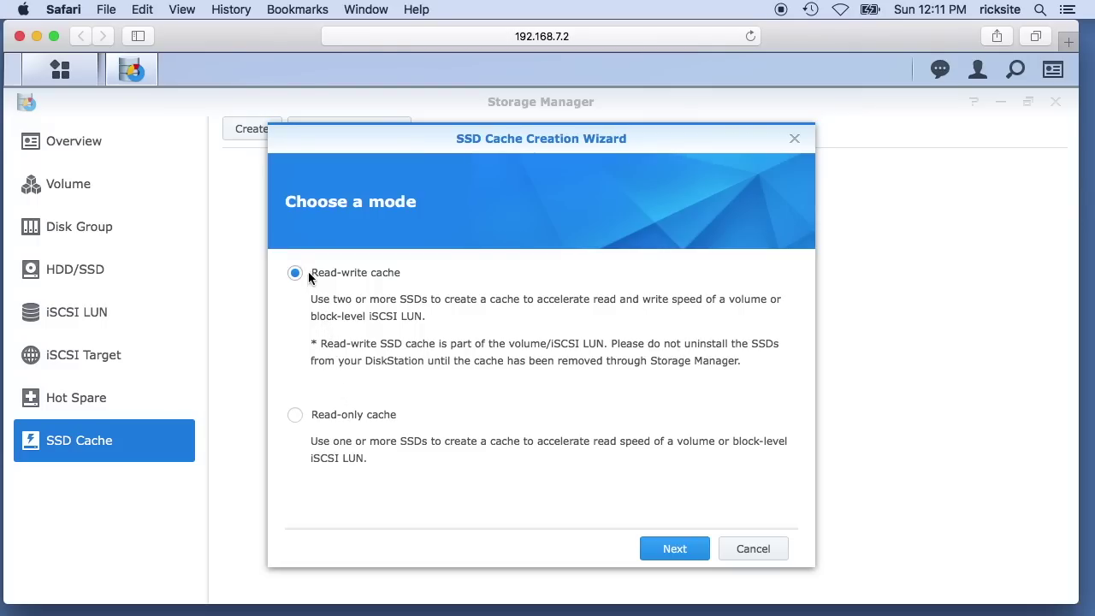
{"action": "left_click", "coordinate": [665, 549]}
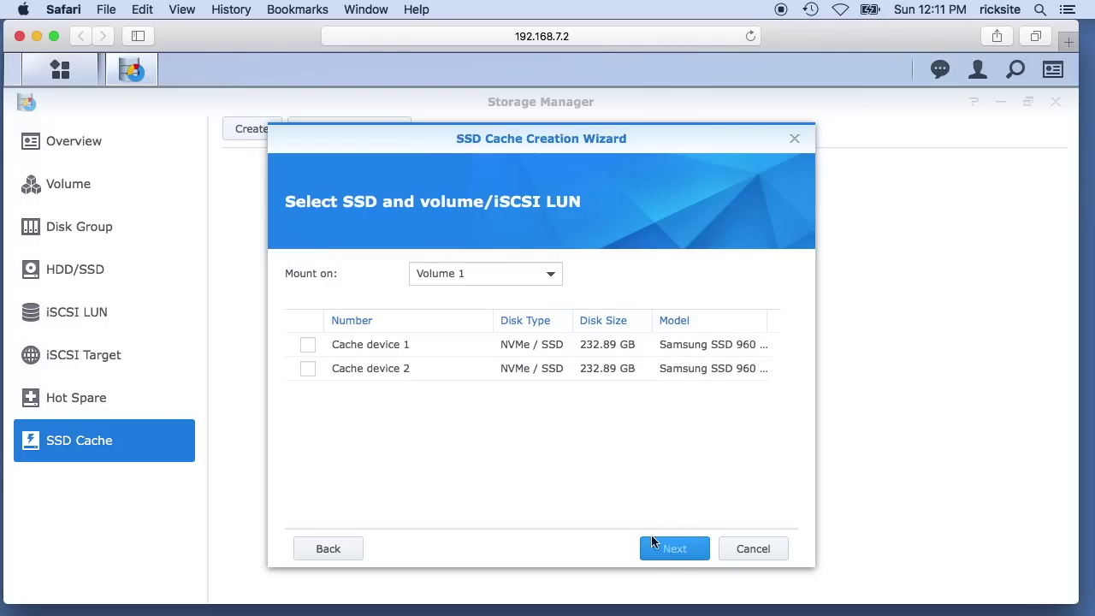
- Select Cache device 1 and 2 on Volume 1 and choose RAID 1
{"action": "left_click", "coordinate": [307, 344]}
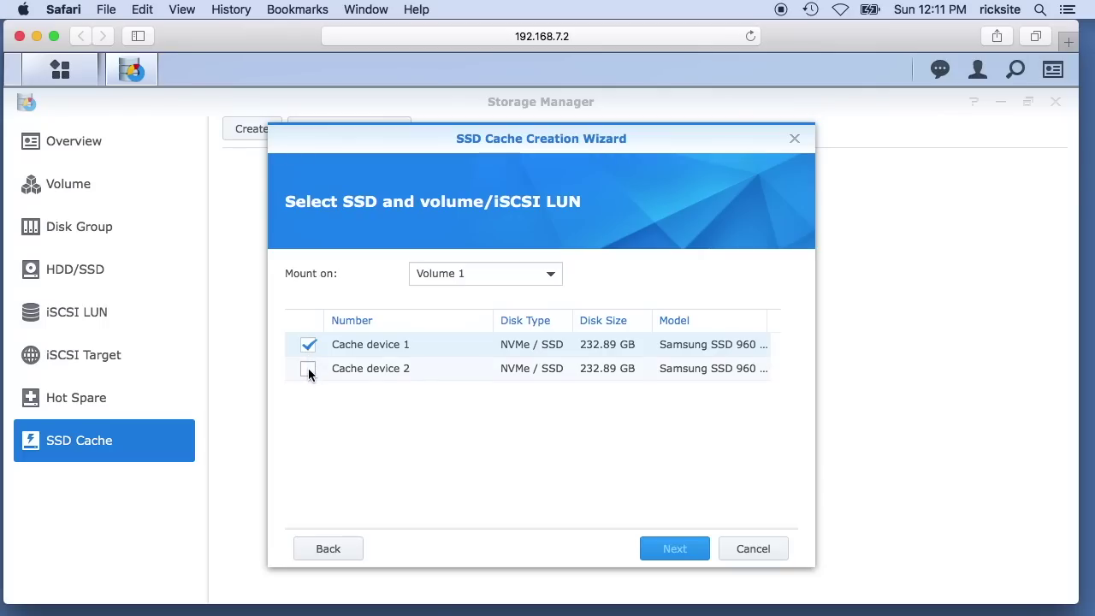
{"action": "left_click", "coordinate": [310, 369]}
{"action": "left_click", "coordinate": [501, 275]}
{"action": "left_click", "coordinate": [501, 280]}
{"action": "left_click", "coordinate": [661, 540]}
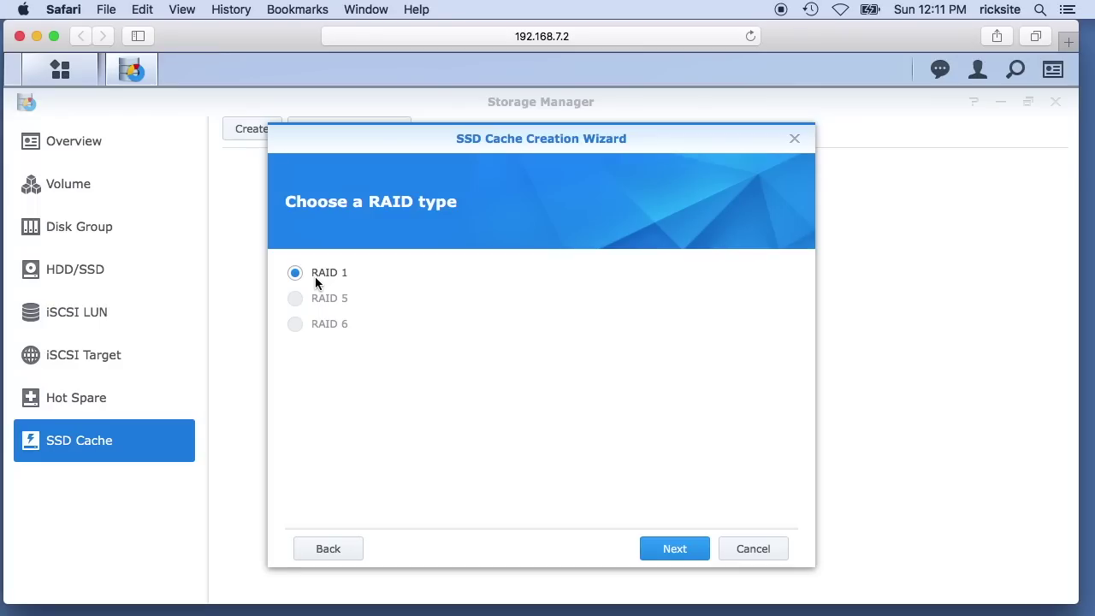
{"action": "left_click", "coordinate": [673, 550]}
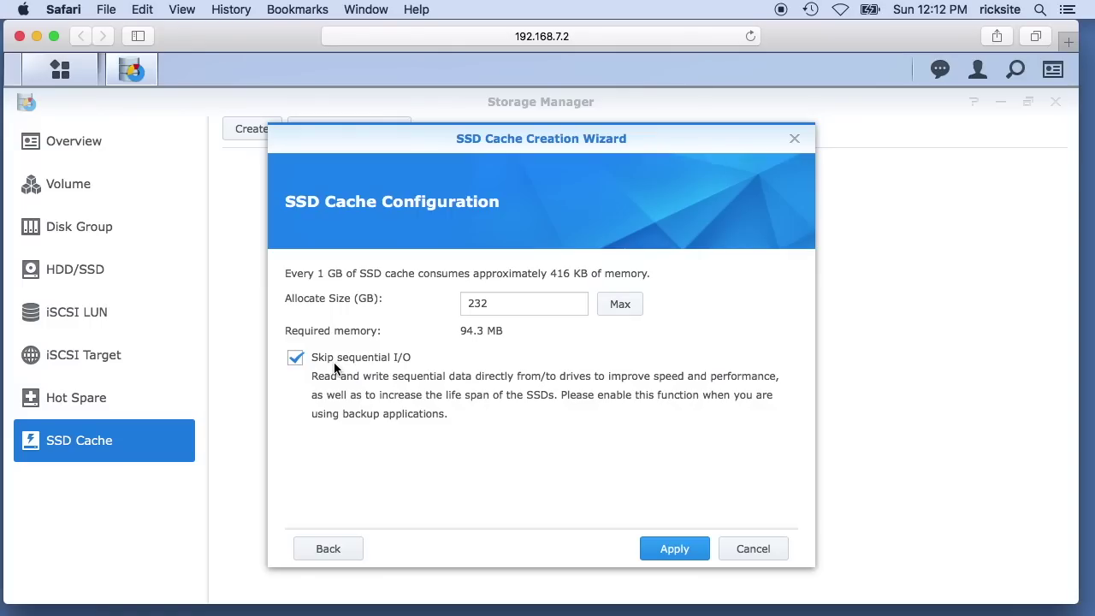
- Apply the 232 GB allocation with sequential I/O skipped and confirm erasing the SSDs
{"action": "left_click", "coordinate": [665, 550]}
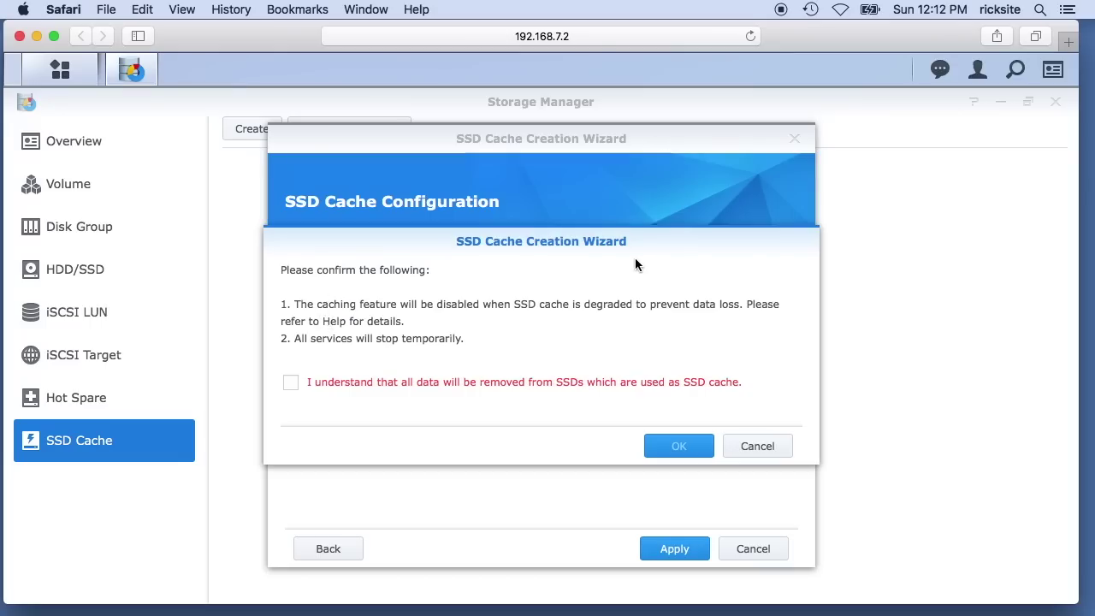
{"action": "left_click", "coordinate": [292, 382]}
{"action": "left_click", "coordinate": [696, 449]}
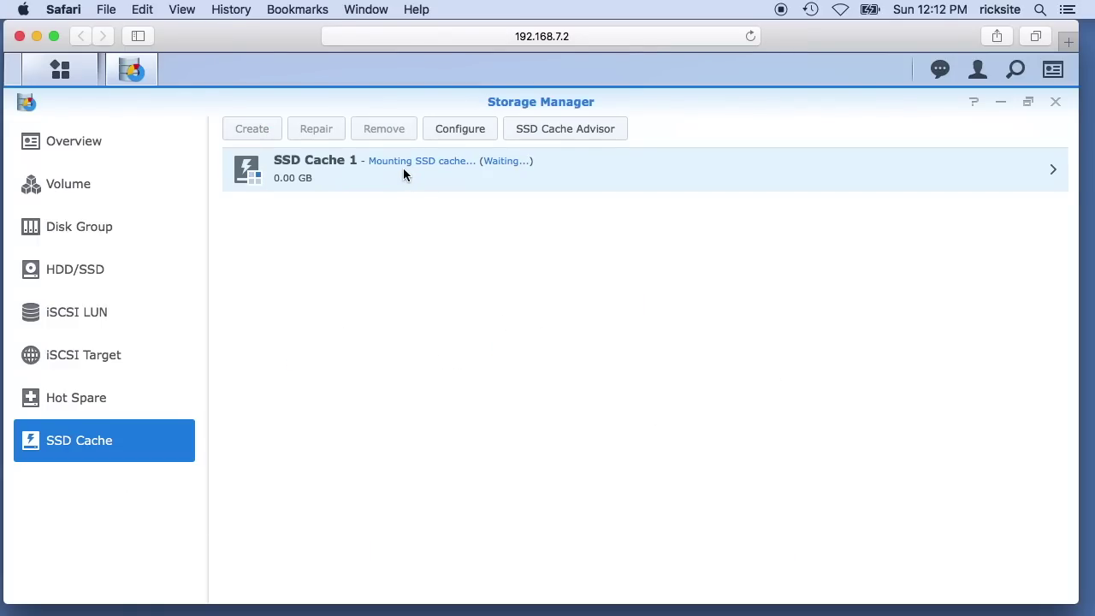
- View SSD Cache 1's details showing Normal read-write RAID 1 on Volume 1, then shrink the browser
{"action": "left_click", "coordinate": [448, 166]}
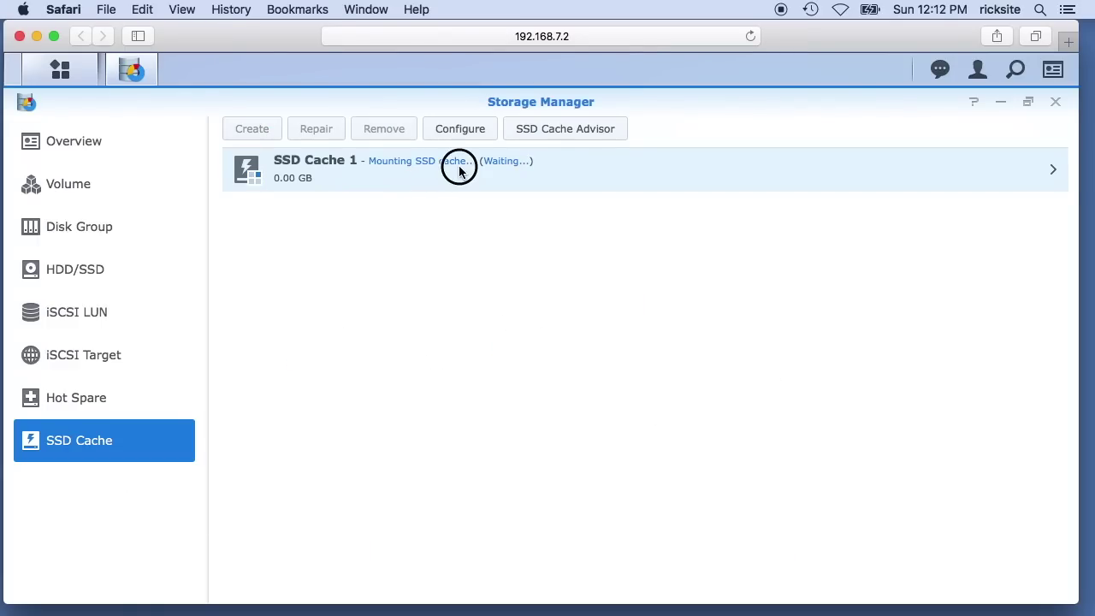
{"action": "left_click", "coordinate": [1024, 171]}
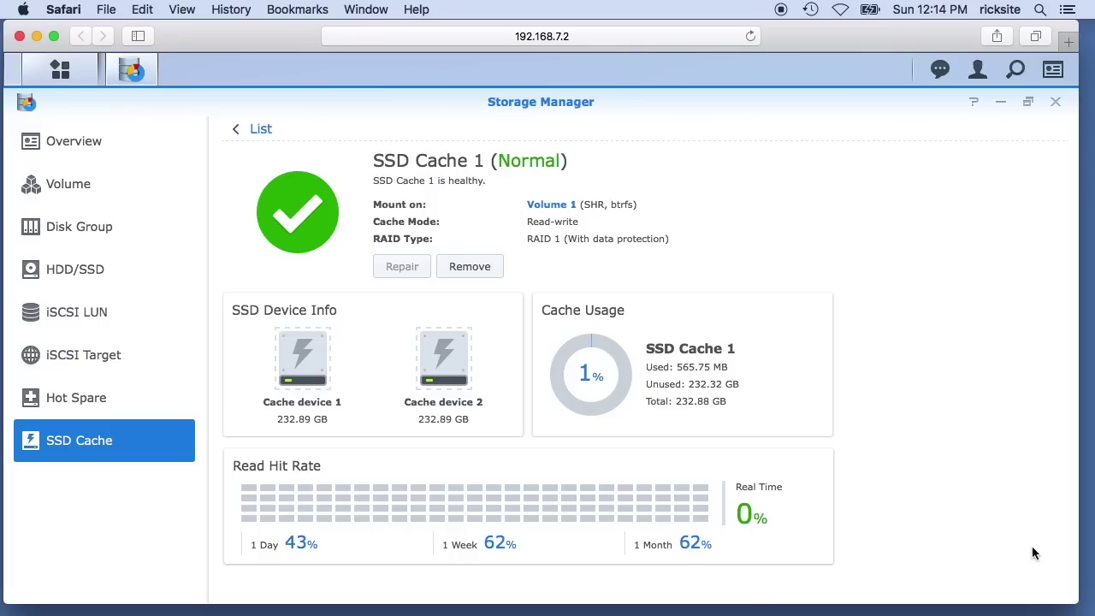
{"action": "left_click_drag", "start_coordinate": [1076, 605], "coordinate": [687, 518]}
- Copy the 'time cp rand.txt /Volumes/DS_Share/' command from the earlier Terminal session
{"action": "mouse_move", "coordinate": [430, 598]}
{"action": "left_click", "coordinate": [701, 578]}
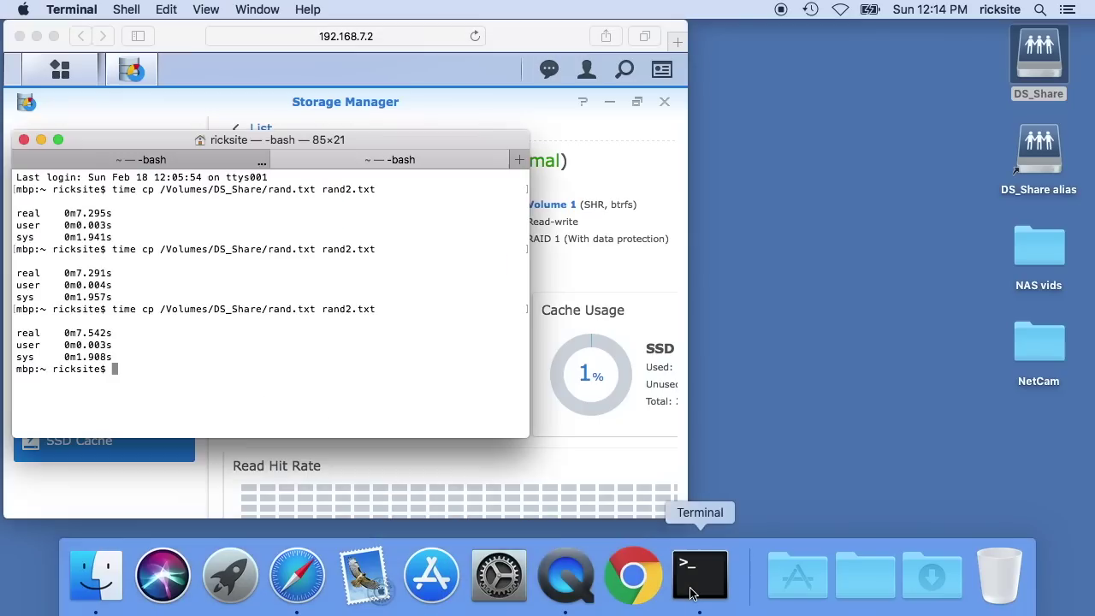
{"action": "left_click", "coordinate": [208, 165]}
{"action": "scroll", "coordinate": [156, 222], "scroll_direction": "up", "scroll_amount": 5}
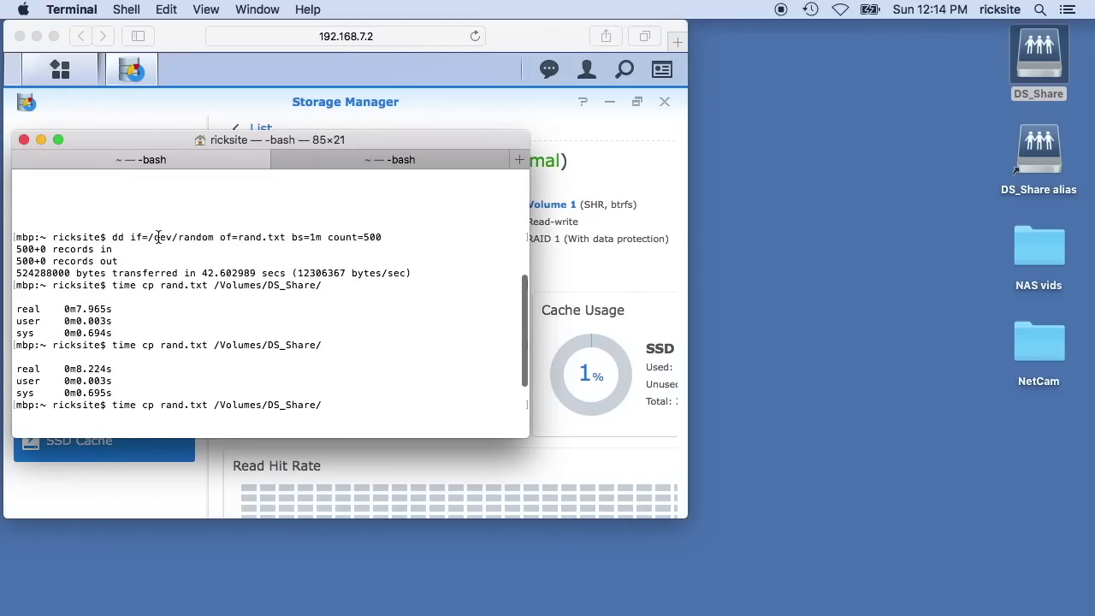
{"action": "scroll", "coordinate": [142, 301], "scroll_direction": "down", "scroll_amount": 2}
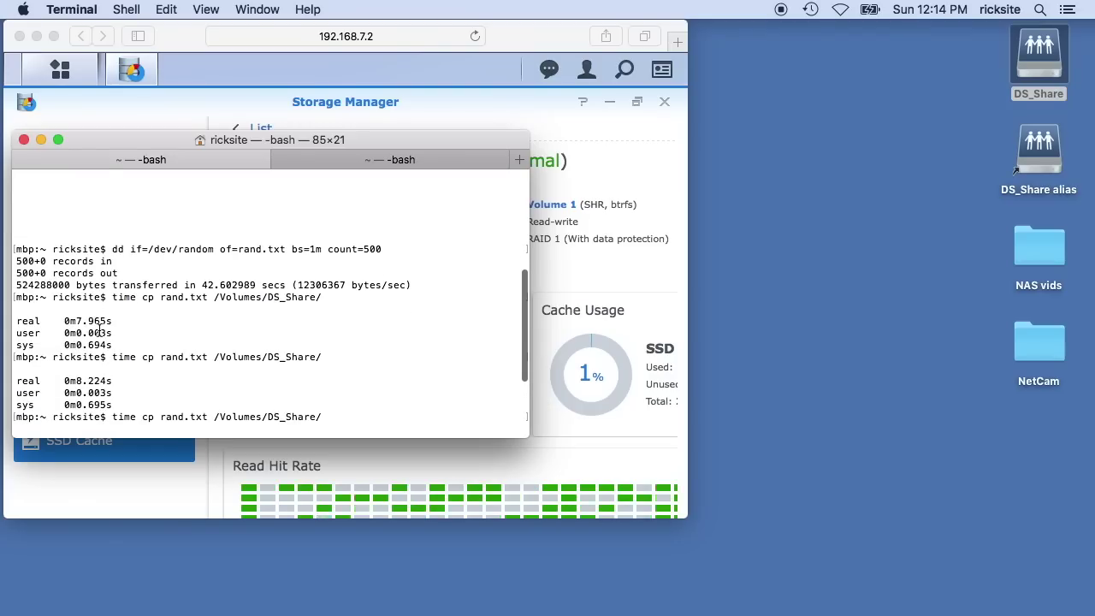
{"action": "left_click_drag", "start_coordinate": [112, 298], "coordinate": [319, 293]}
{"action": "key", "text": "super+c"}
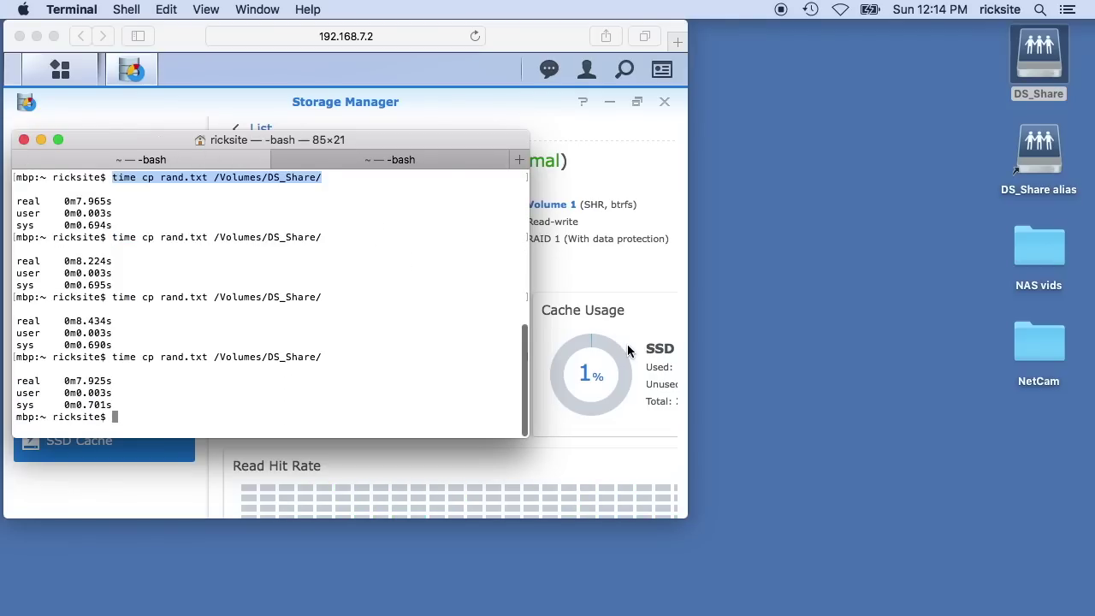
- Paste and run the timed copy to DS_Share in a new Terminal window
{"action": "key", "text": "super+n"}
{"action": "left_click_drag", "start_coordinate": [603, 66], "coordinate": [676, 145]}
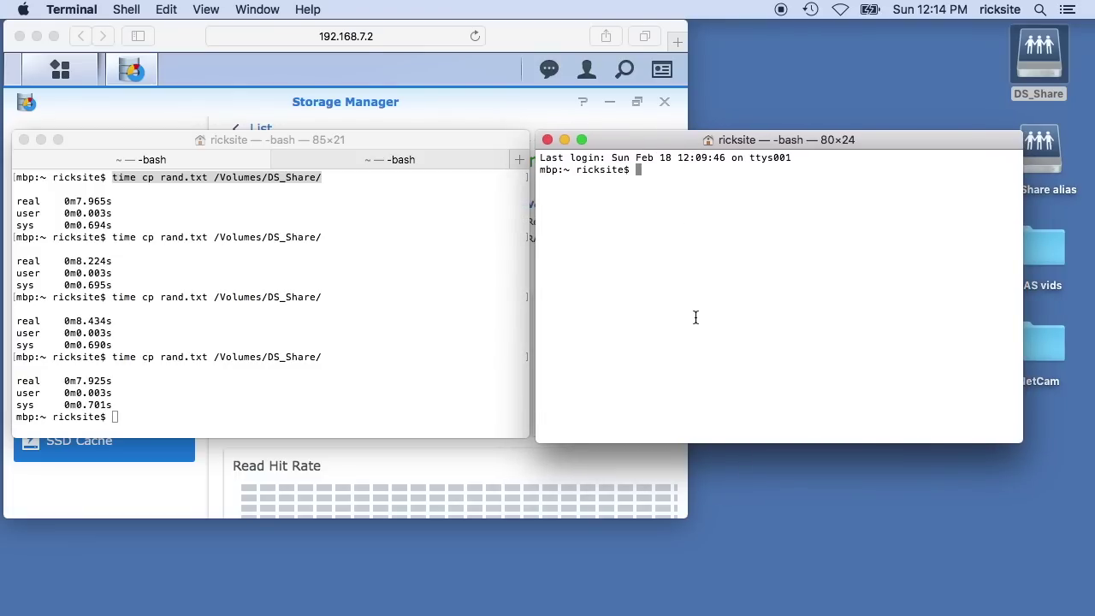
{"action": "key", "text": "super+v"}
{"action": "key", "text": "Return"}
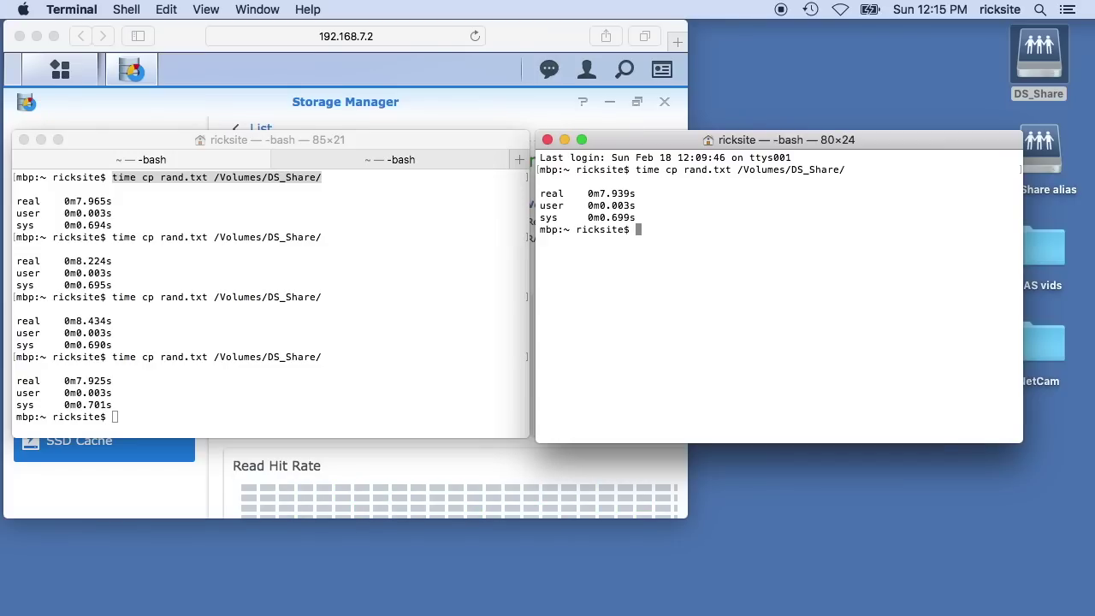
- Rerun the timed copy three more times, taking about 7.2–8.3 seconds each
{"action": "key", "text": "Up"}
{"action": "key", "text": "Return"}
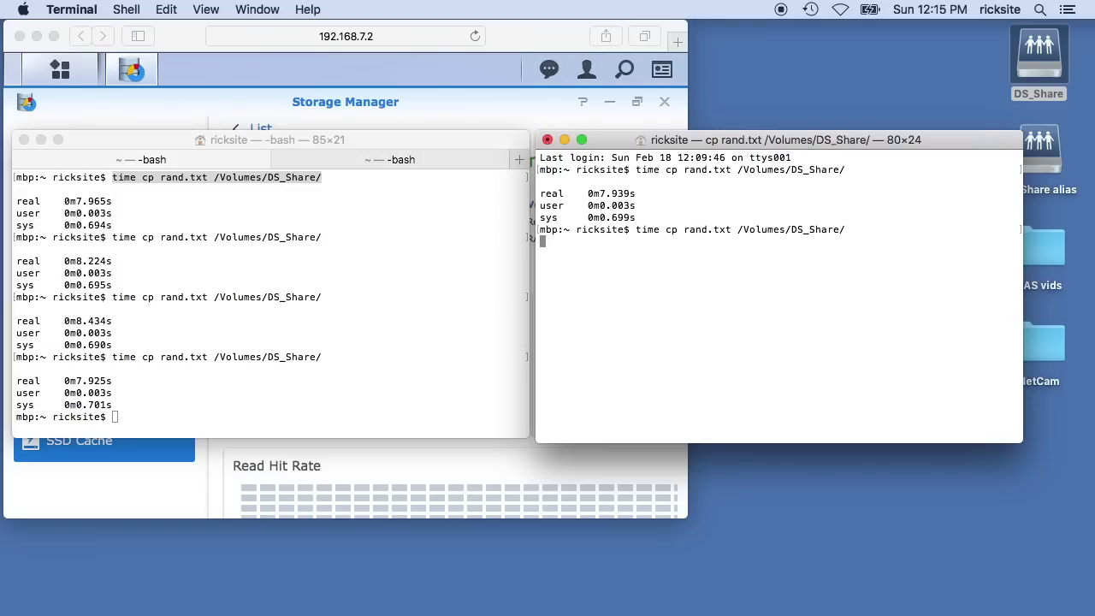
{"action": "key", "text": "Up"}
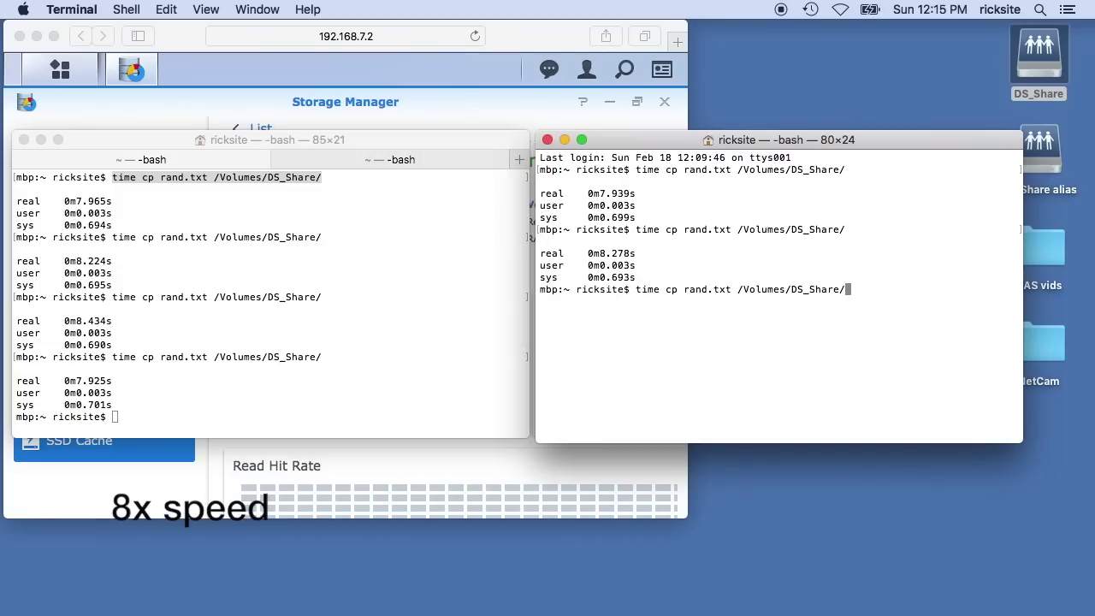
{"action": "key", "text": "Return"}
{"action": "key", "text": "Up"}
{"action": "key", "text": "Return"}
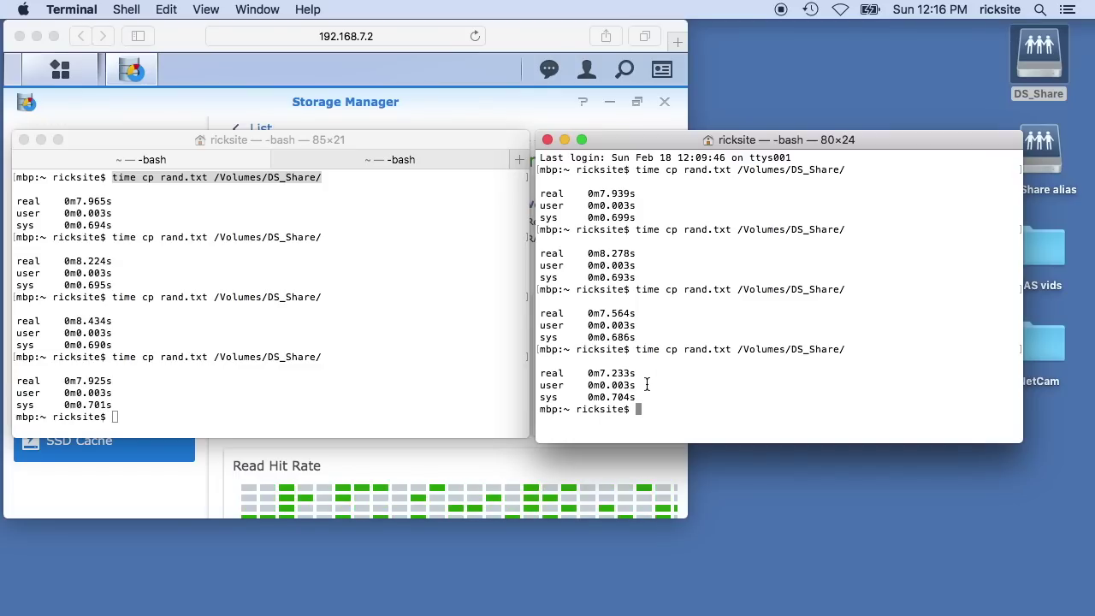
- Copy the 'time cp /Volumes/DS_Share/rand.txt rand2.txt' command into the right terminal window
{"action": "key", "text": "super+t"}
{"action": "left_click", "coordinate": [395, 161]}
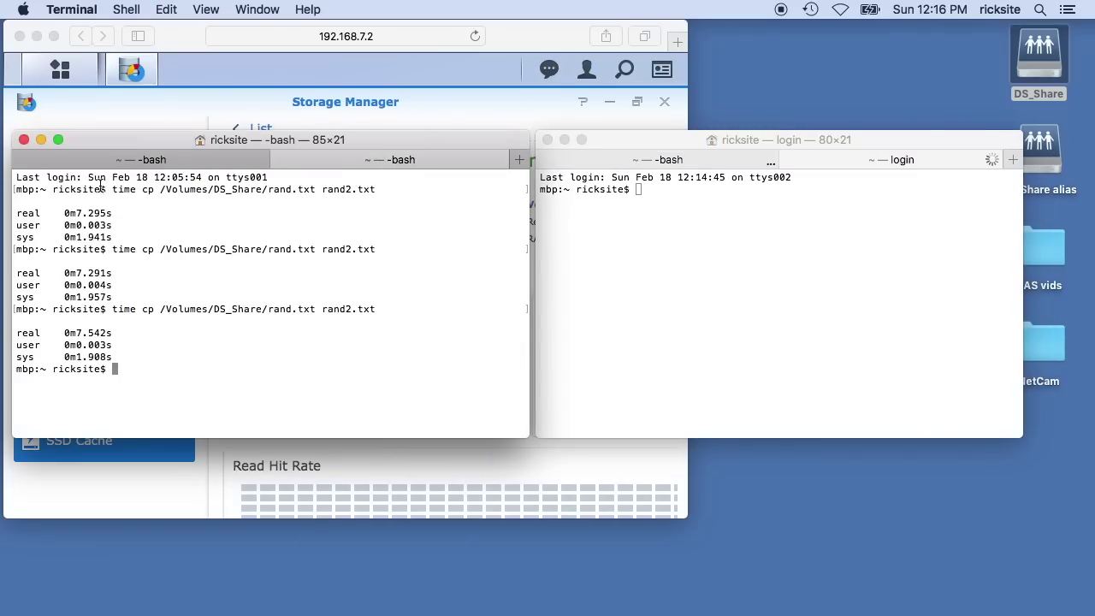
{"action": "left_click_drag", "start_coordinate": [111, 189], "coordinate": [379, 189]}
{"action": "key", "text": "super+c"}
{"action": "left_click", "coordinate": [724, 246]}
{"action": "key", "text": "super+v"}
- Run the timed copy three times, taking 7.266s, 7.586s and 7.577s
{"action": "key", "text": "Return"}
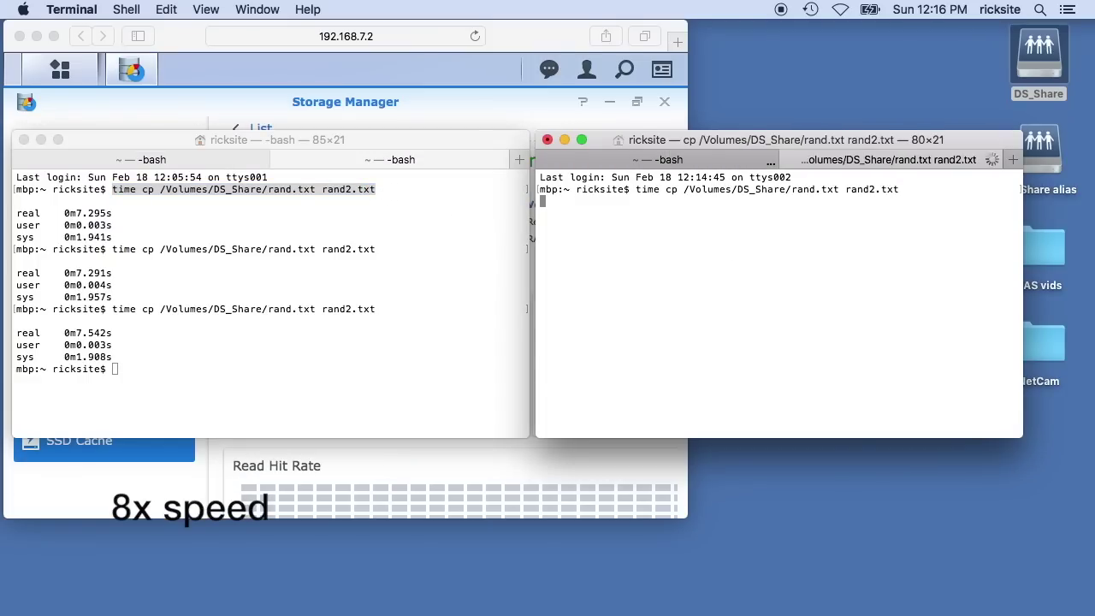
{"action": "key", "text": "Up"}
{"action": "key", "text": "Return"}
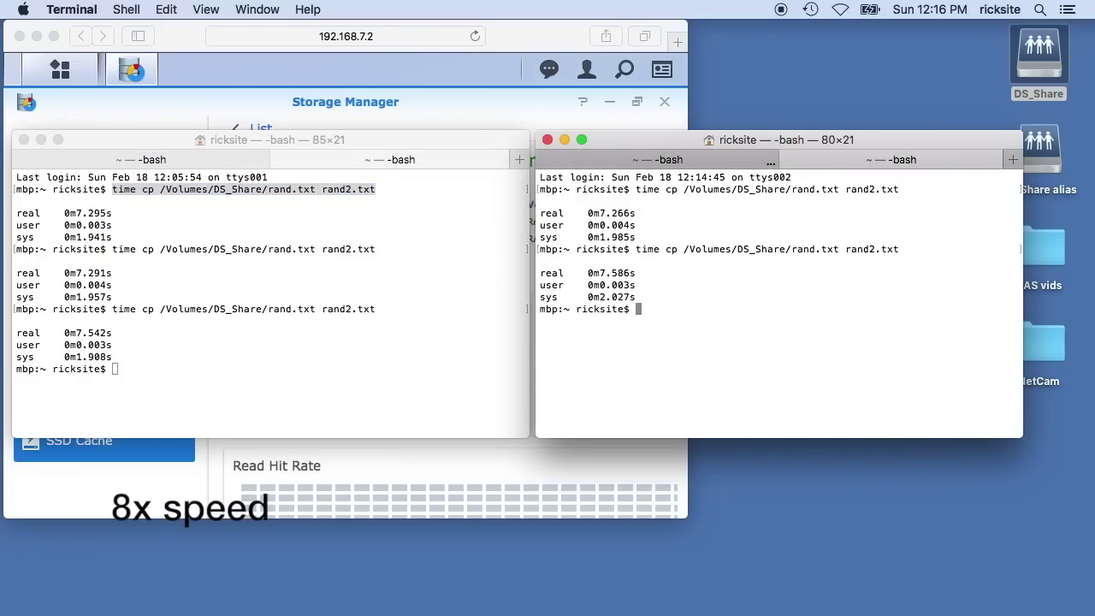
{"action": "key", "text": "Up"}
{"action": "key", "text": "Return"}
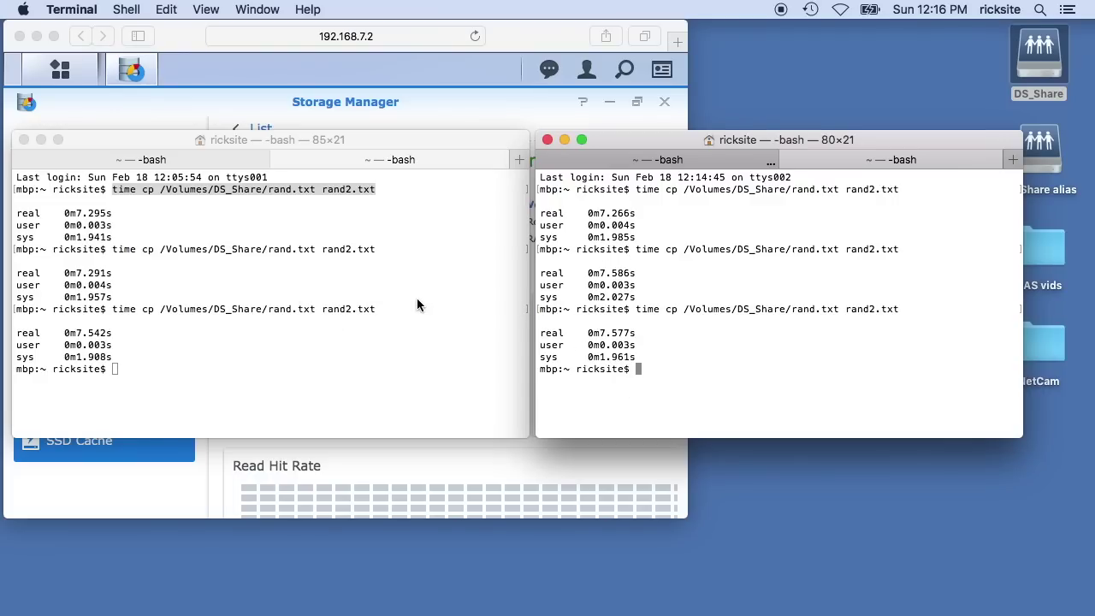
- Resize the Storage Manager browser window to show SSD Cache 1 at 621.63 MB used of 232.88 GB
{"action": "left_click", "coordinate": [547, 34]}
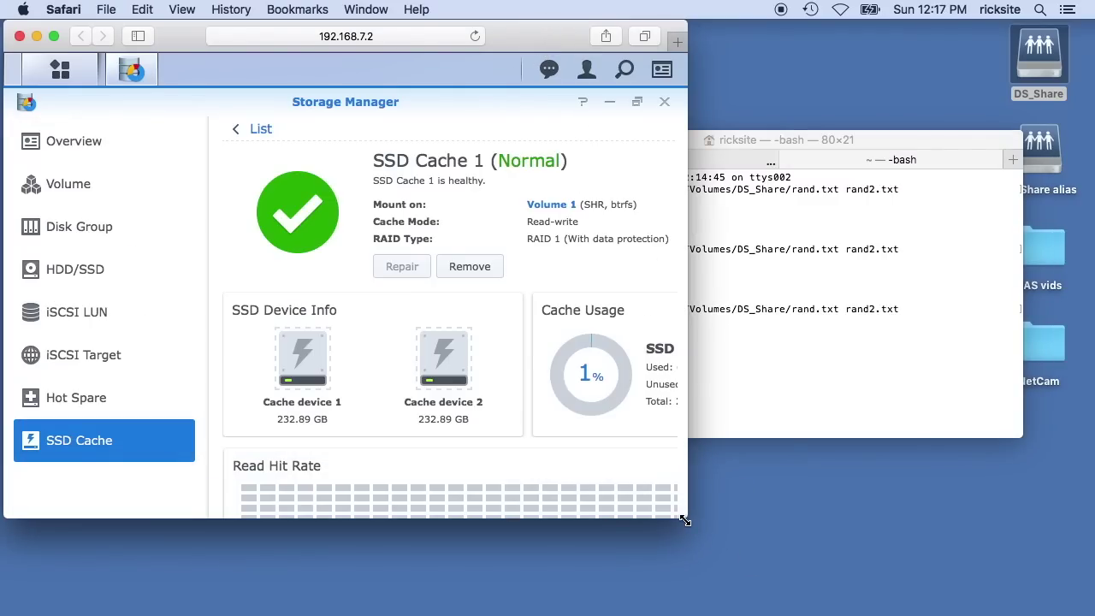
{"action": "left_click_drag", "start_coordinate": [684, 516], "coordinate": [982, 555]}
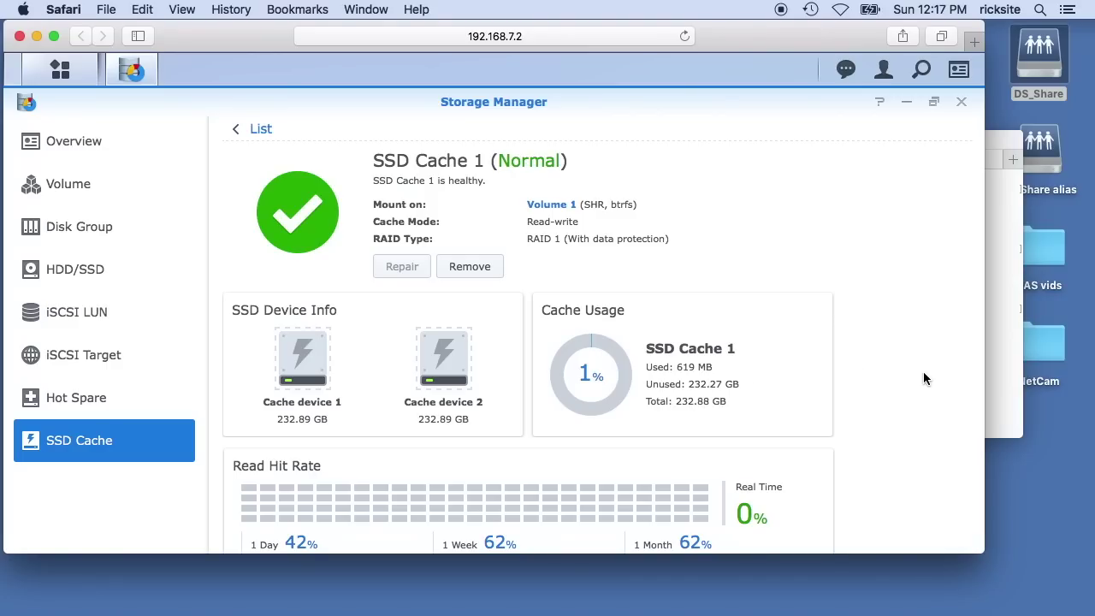
{"action": "left_click_drag", "start_coordinate": [985, 389], "coordinate": [876, 423]}
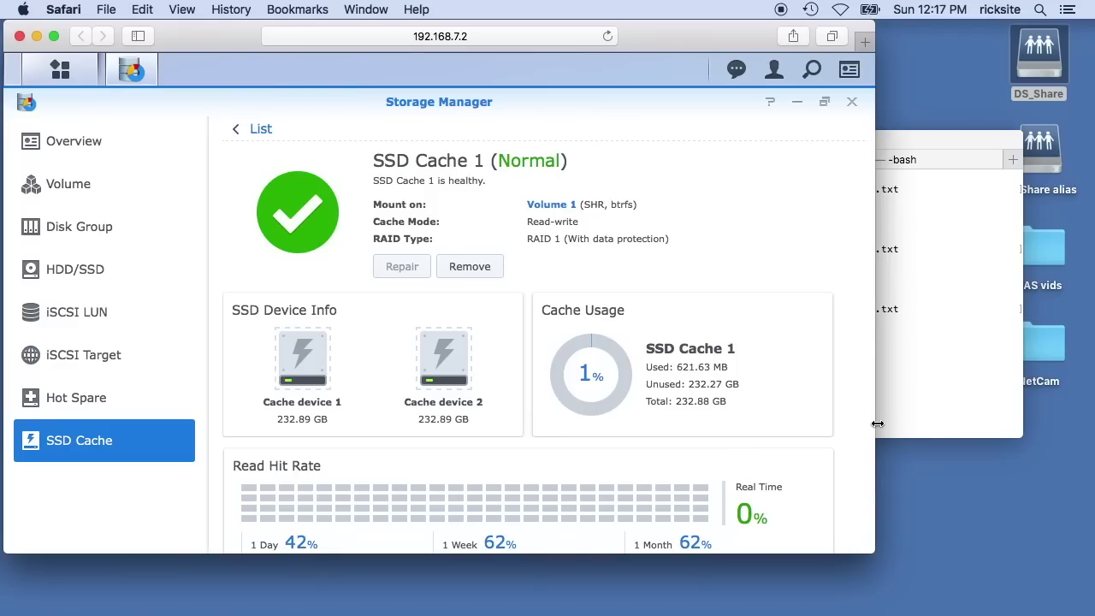